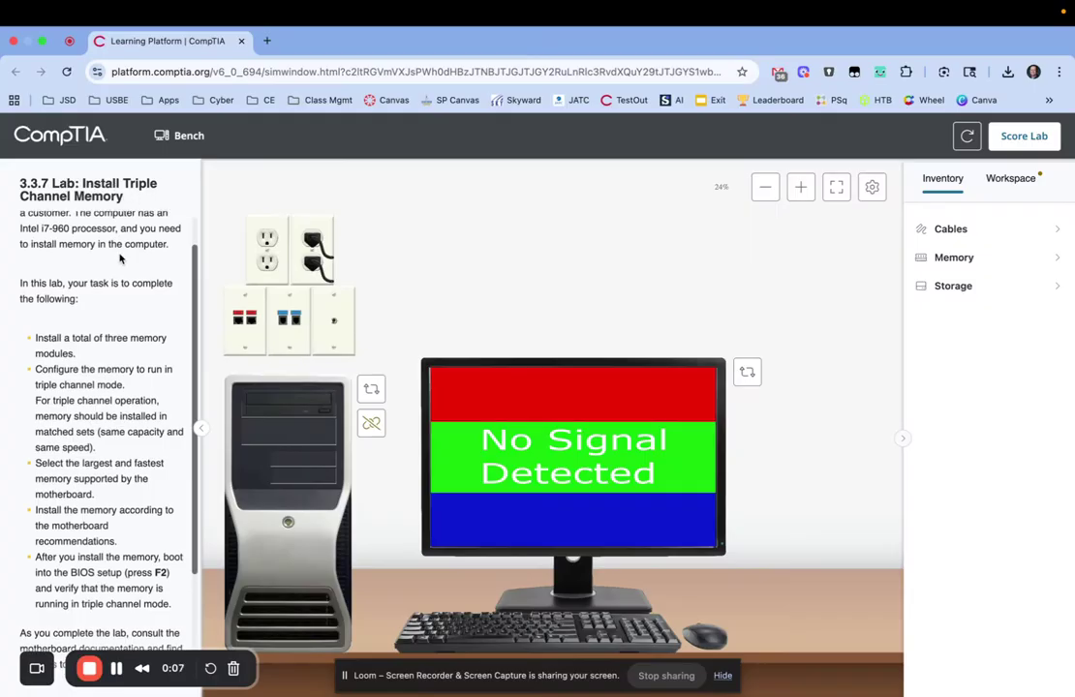
- Read the lab scenario and task requirements, marking the triple channel mode and largest and fastest supported memory requirements
scroll(122, 258, "up", 2)
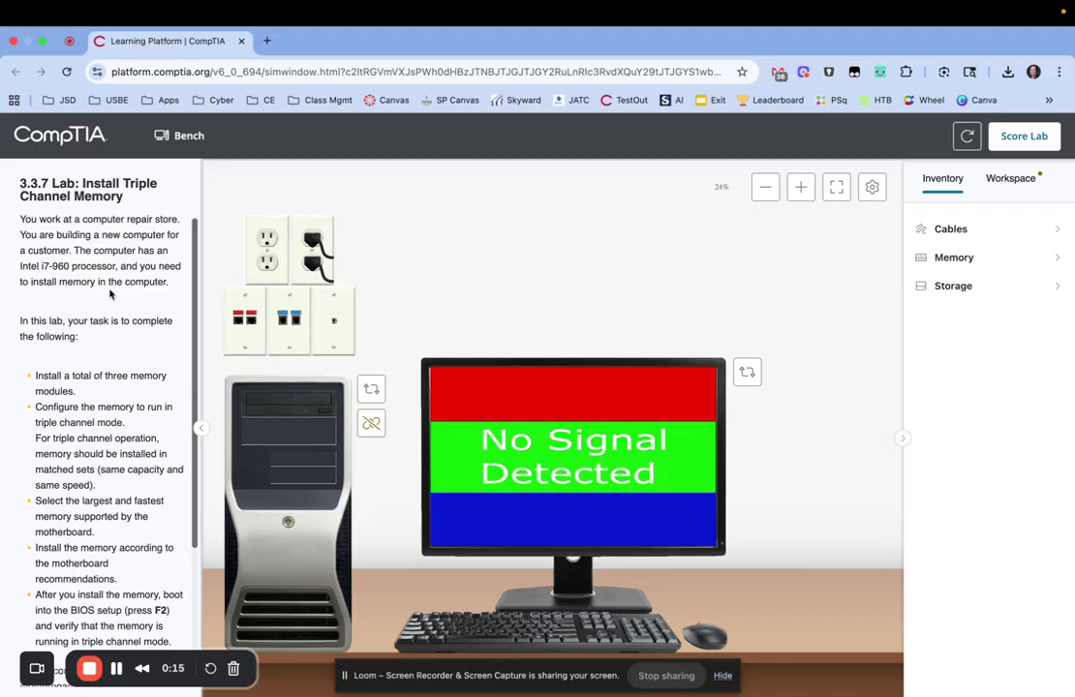
scroll(111, 294, "down", 3)
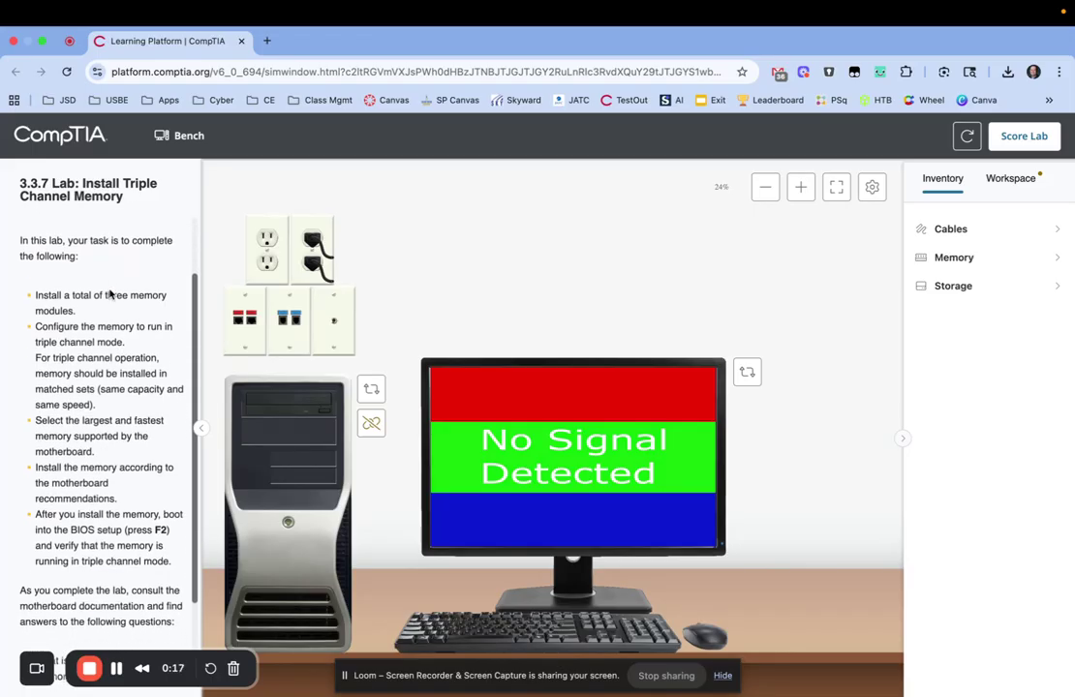
scroll(111, 295, "down", 1)
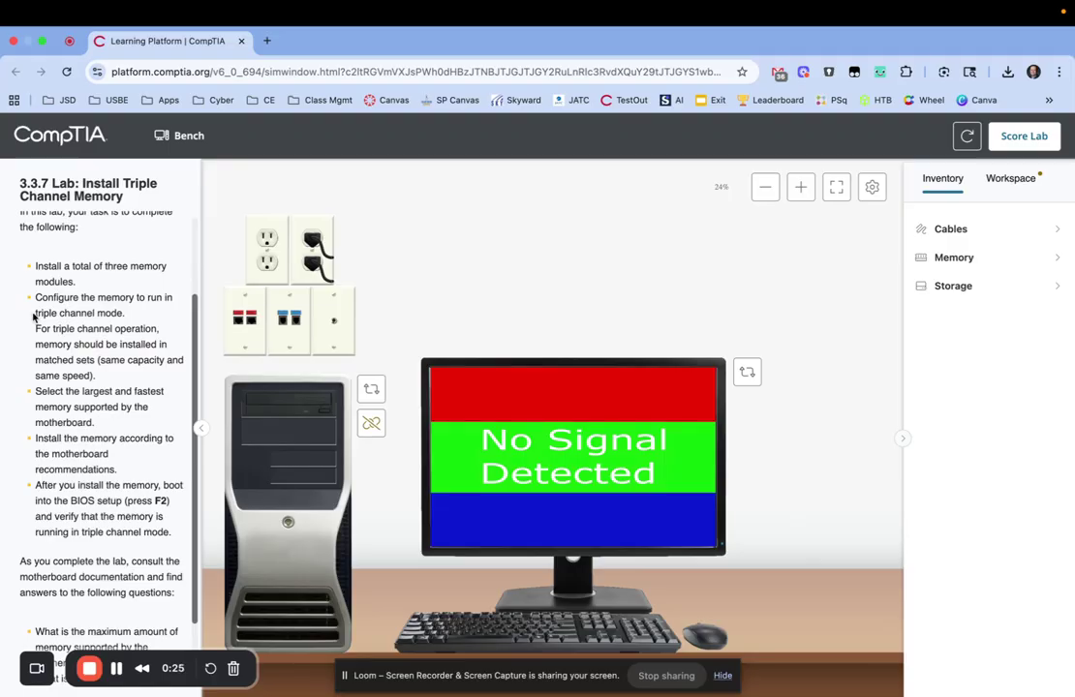
left_click_drag(33, 316, 127, 316)
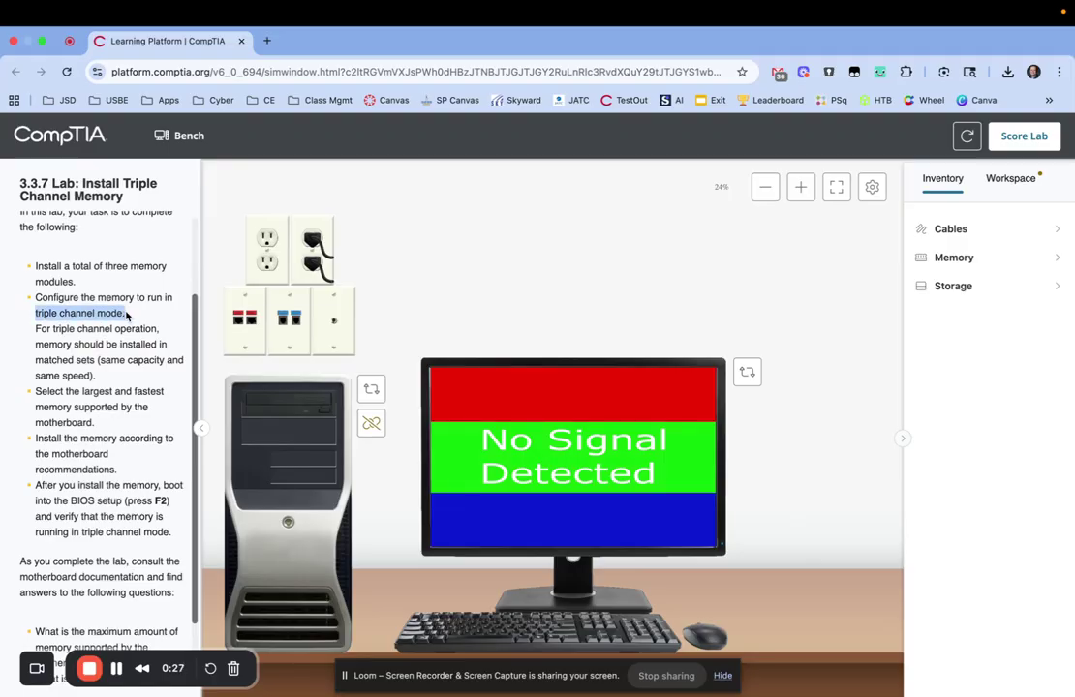
key("super+c")
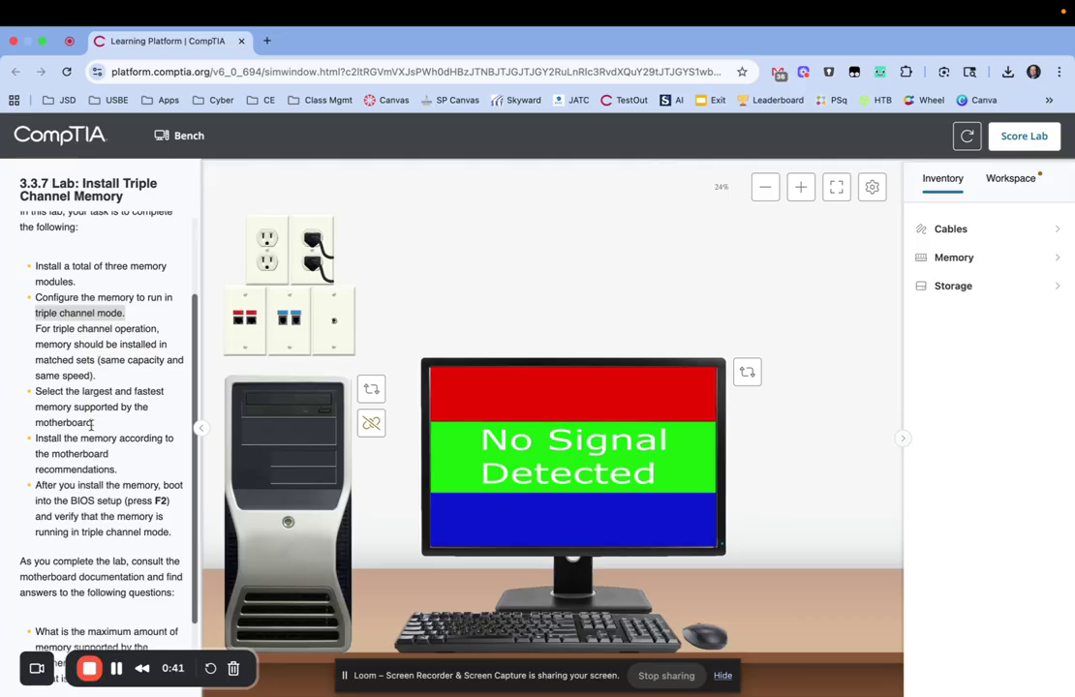
scroll(125, 434, "down", 2)
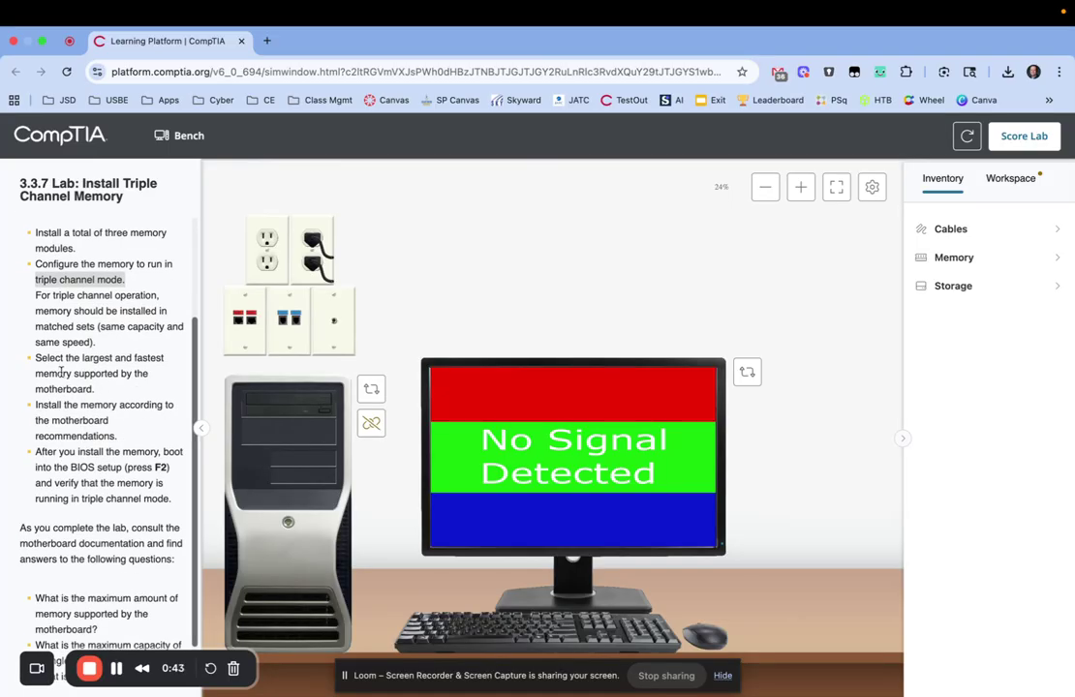
left_click_drag(33, 360, 114, 387)
key("super+c")
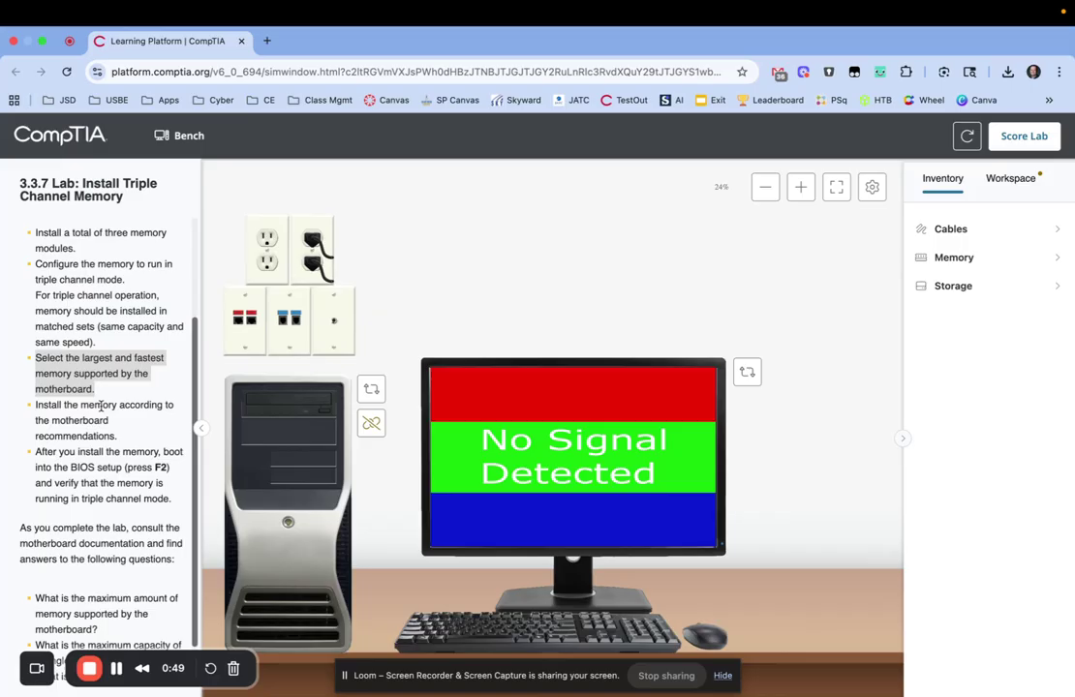
left_click_drag(75, 374, 119, 377)
key("super+c")
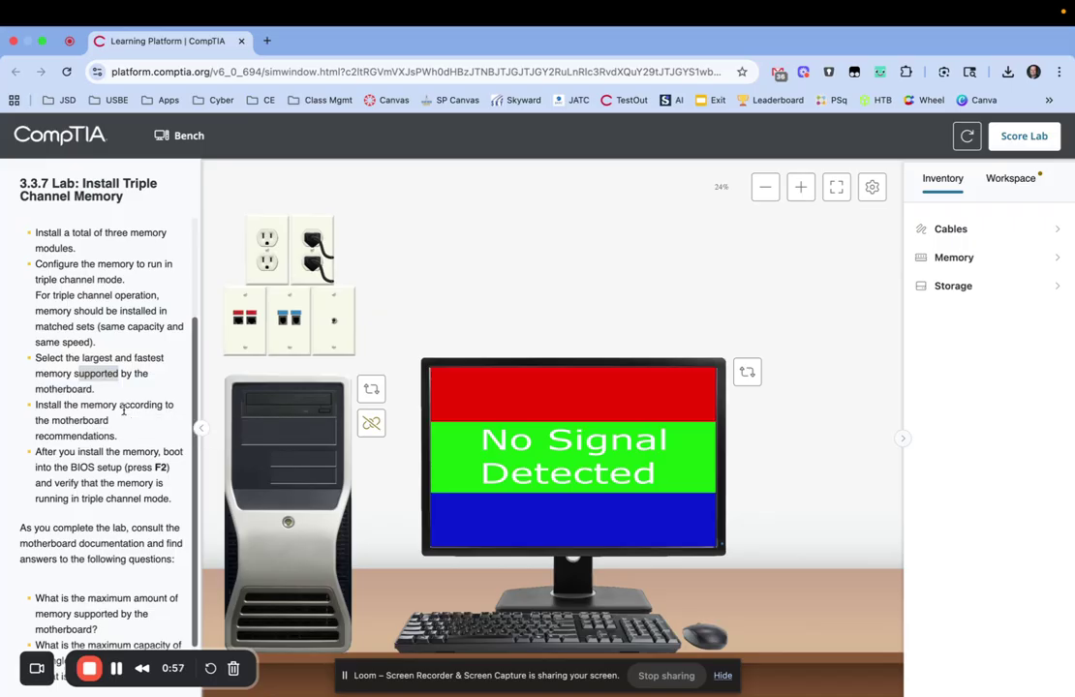
left_click(123, 411)
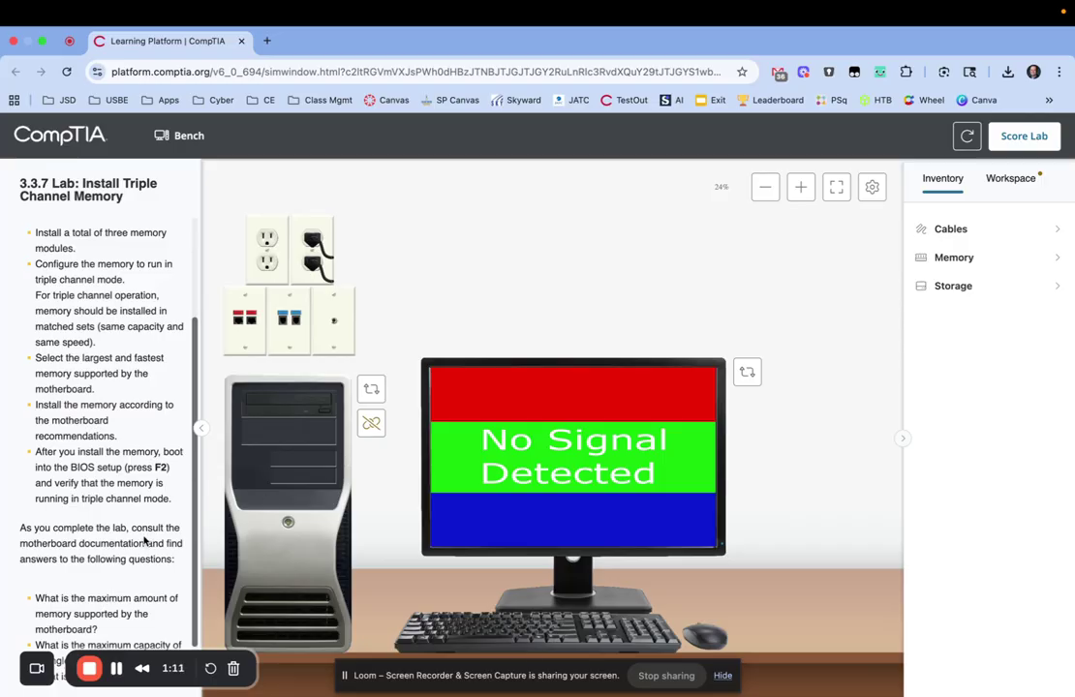
- Review the lab's documentation questions, marking those on a single module's maximum capacity and the maximum supported speed
scroll(145, 542, "down", 1)
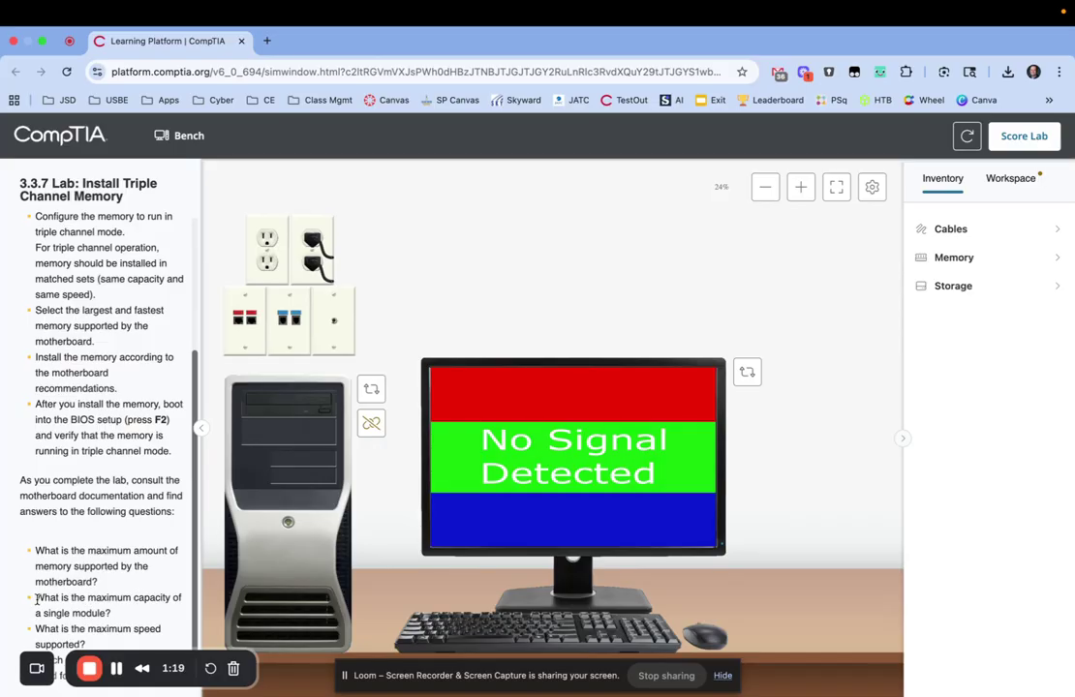
left_click_drag(36, 599, 108, 612)
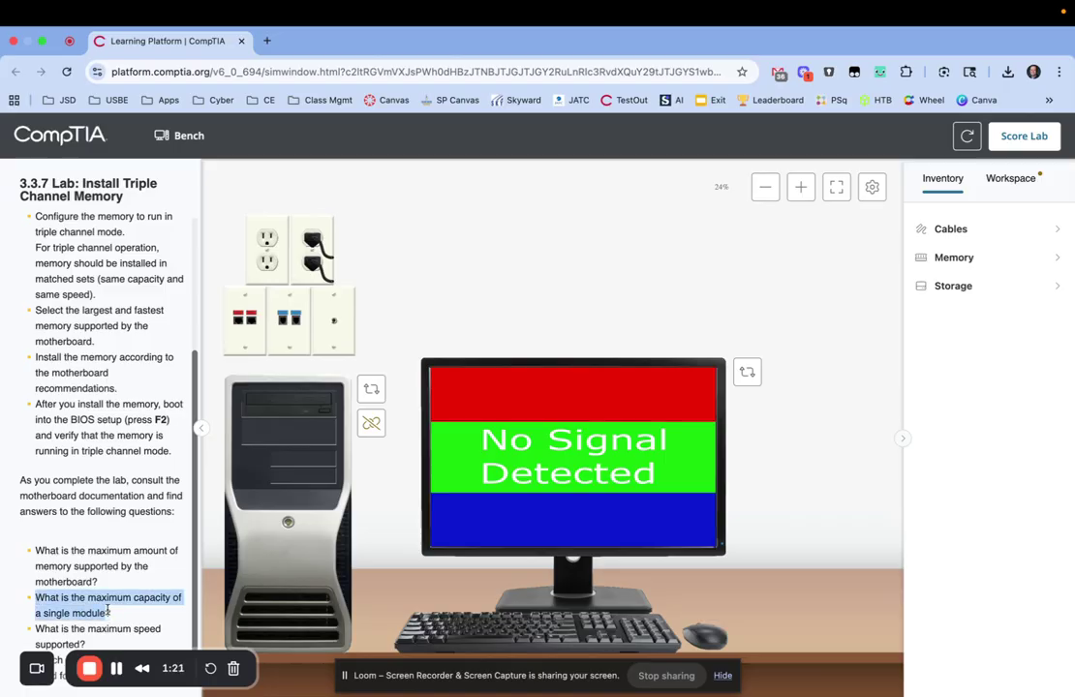
left_click_drag(36, 629, 87, 644)
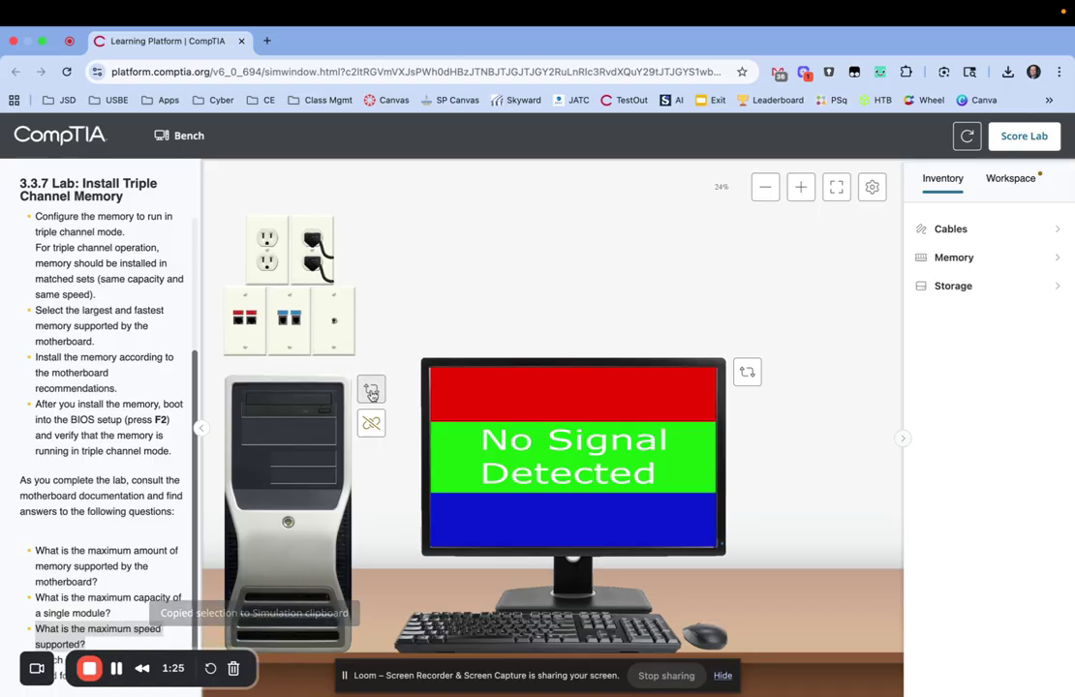
- Switch the system case to its Motherboard view
left_click(370, 392)
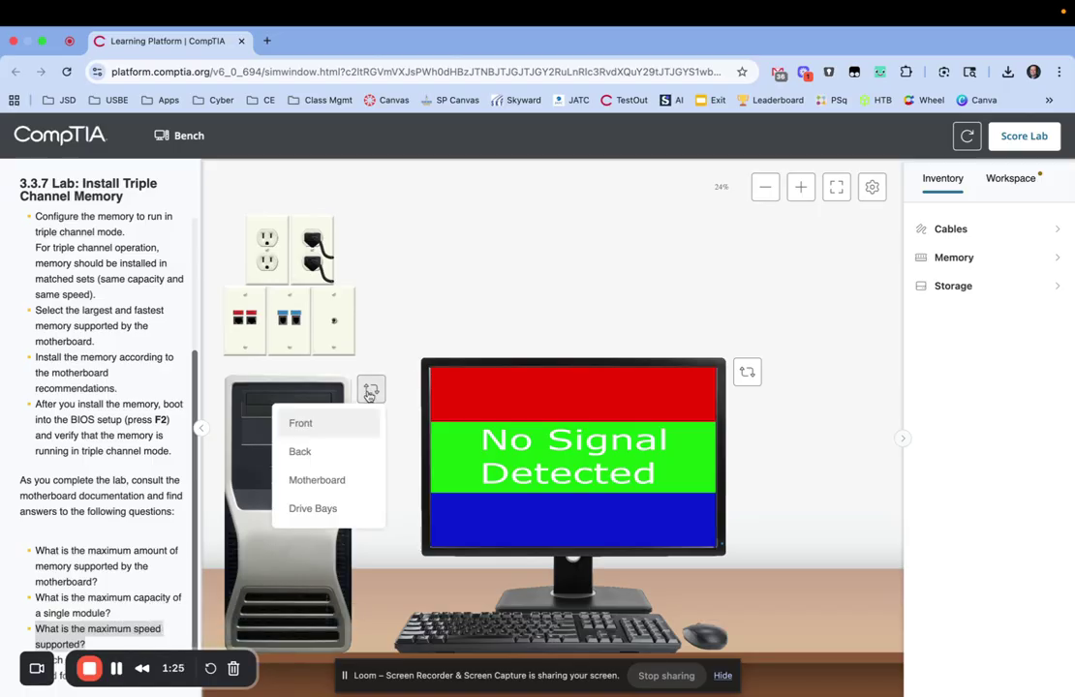
left_click(318, 479)
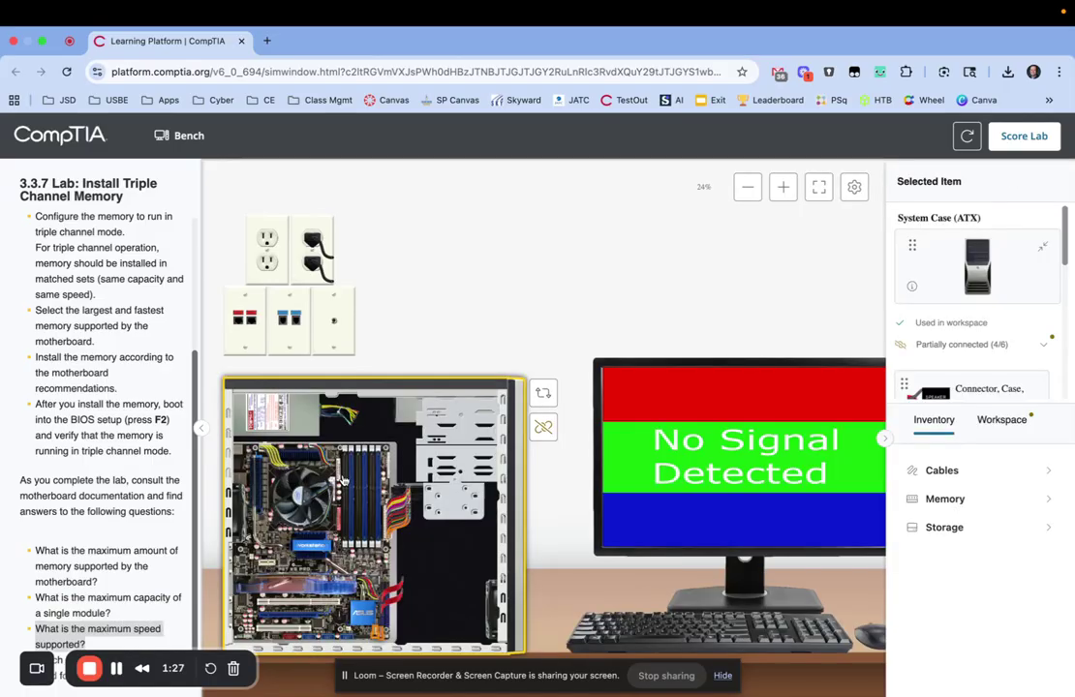
left_click(783, 187)
scroll(717, 378, "down", 5)
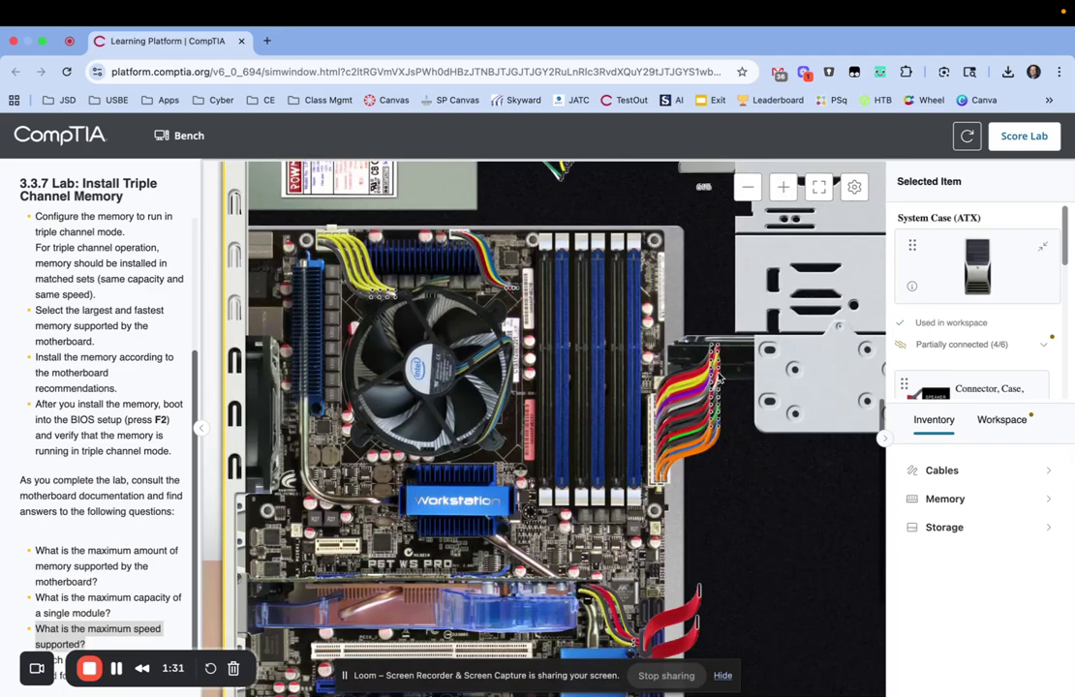
- Open the item details of the Socket 1366 motherboard and enlarge the details window over the workspace
left_click(550, 467)
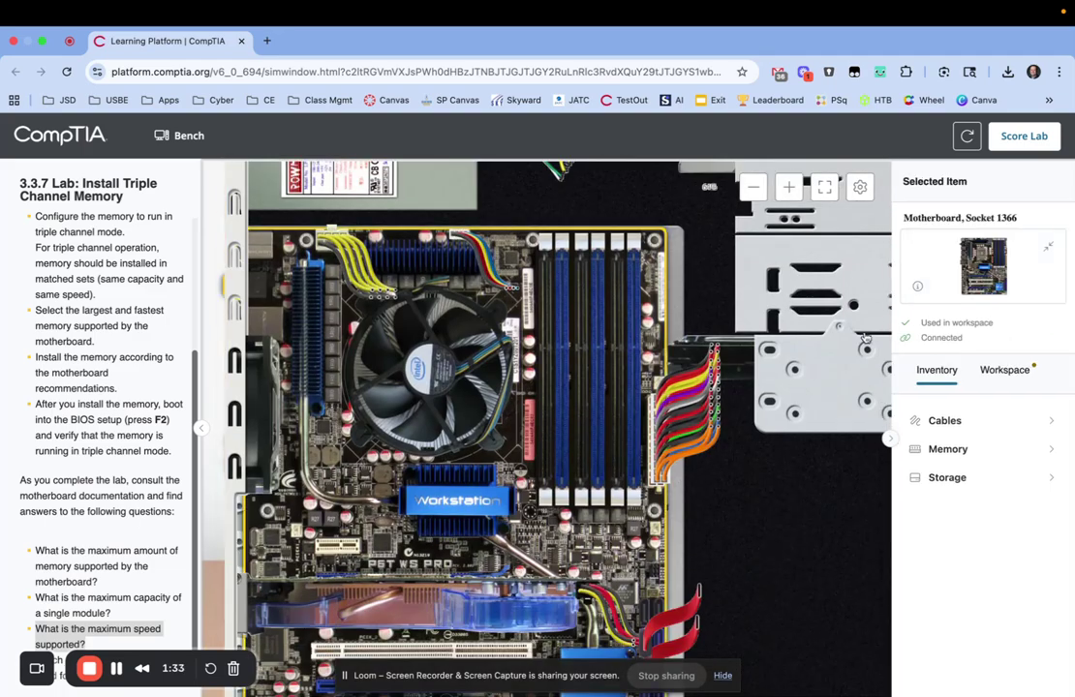
left_click(918, 290)
left_click_drag(439, 281, 250, 168)
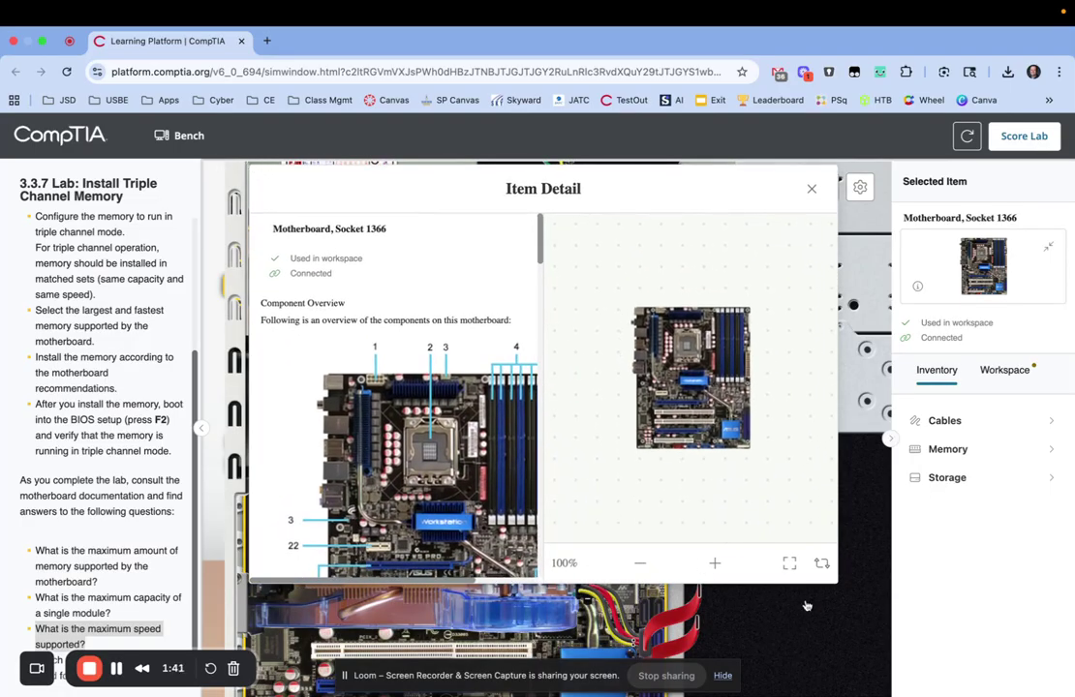
left_click_drag(834, 579, 898, 673)
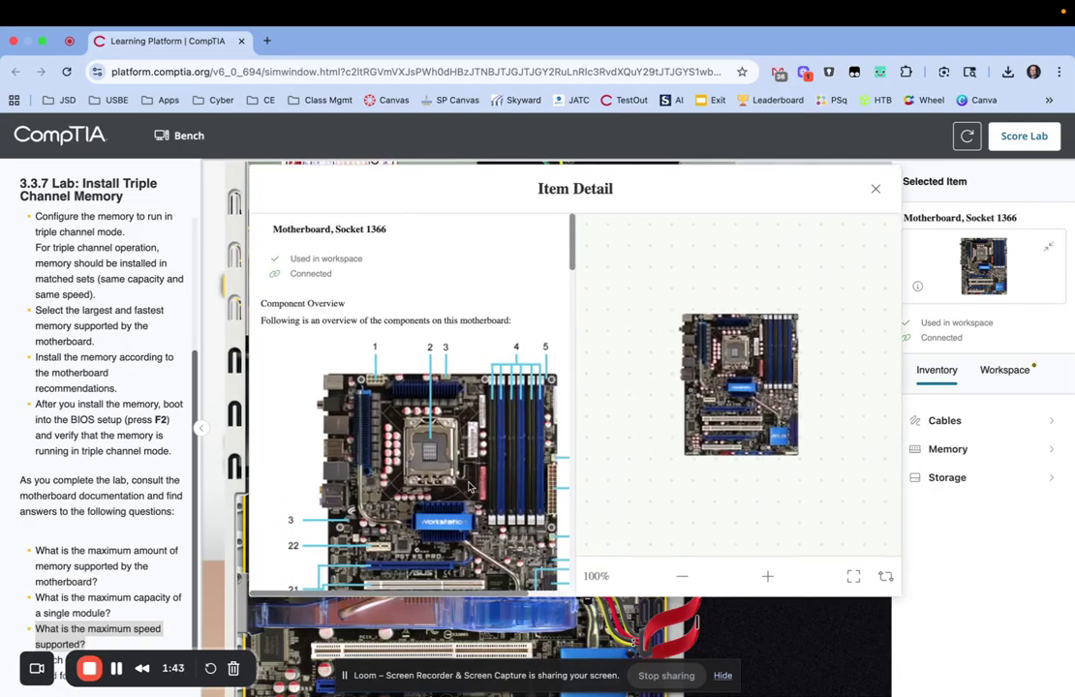
- Examine the motherboard's component diagram and numbered legend for the position and order of the DDR3 DIMM slots
scroll(465, 484, "down", 3)
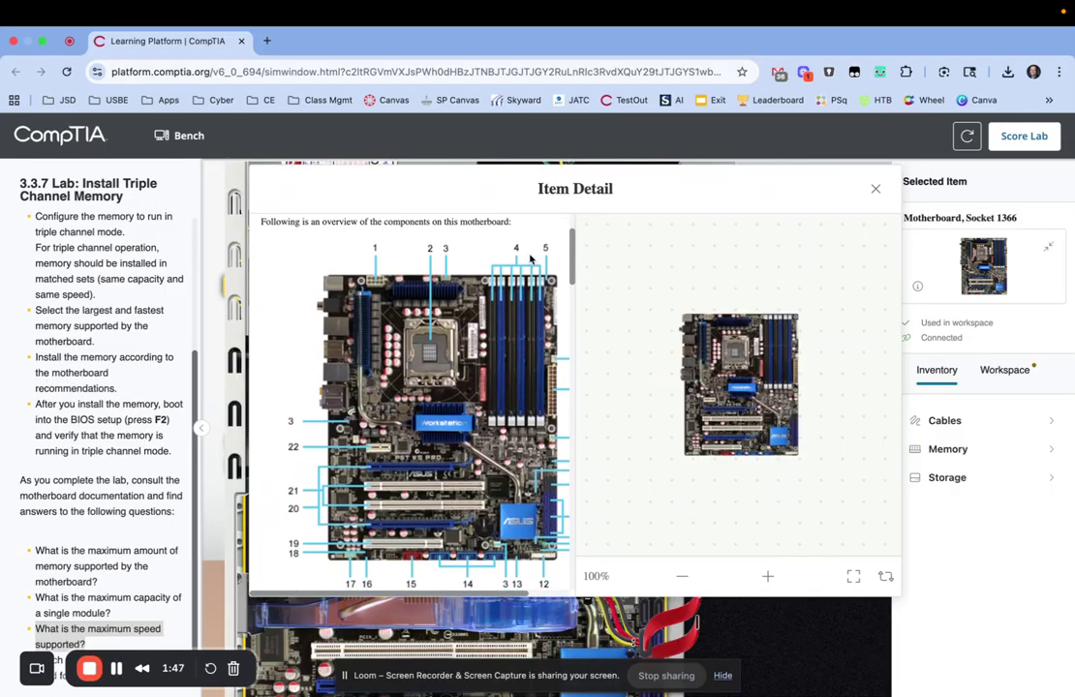
scroll(433, 417, "down", 8)
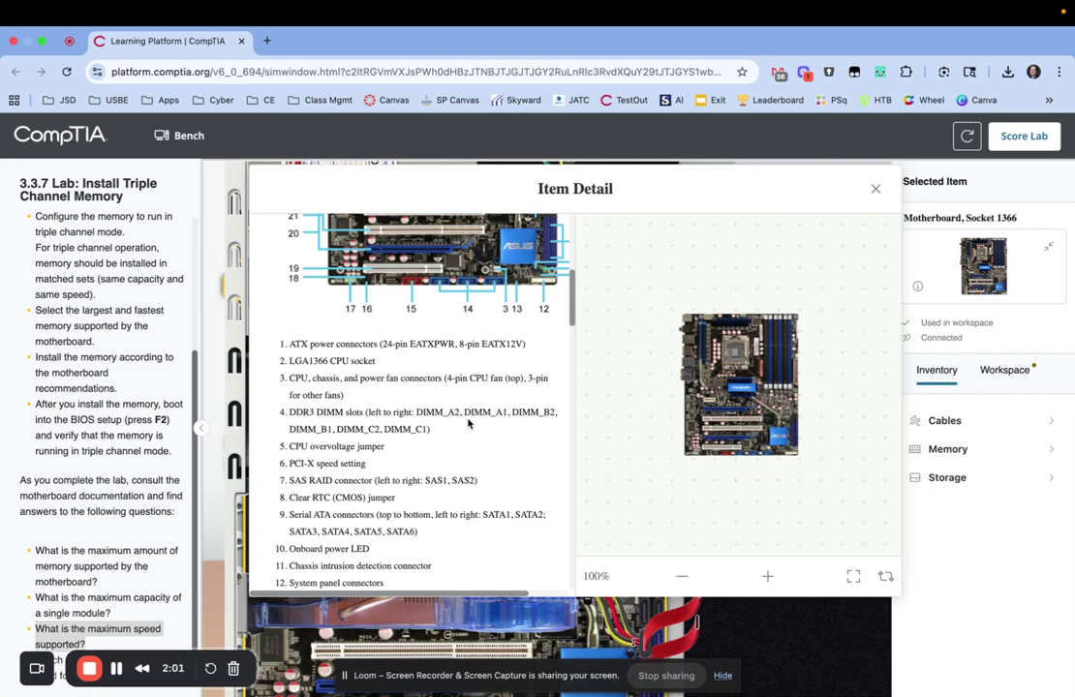
scroll(468, 423, "up", 3)
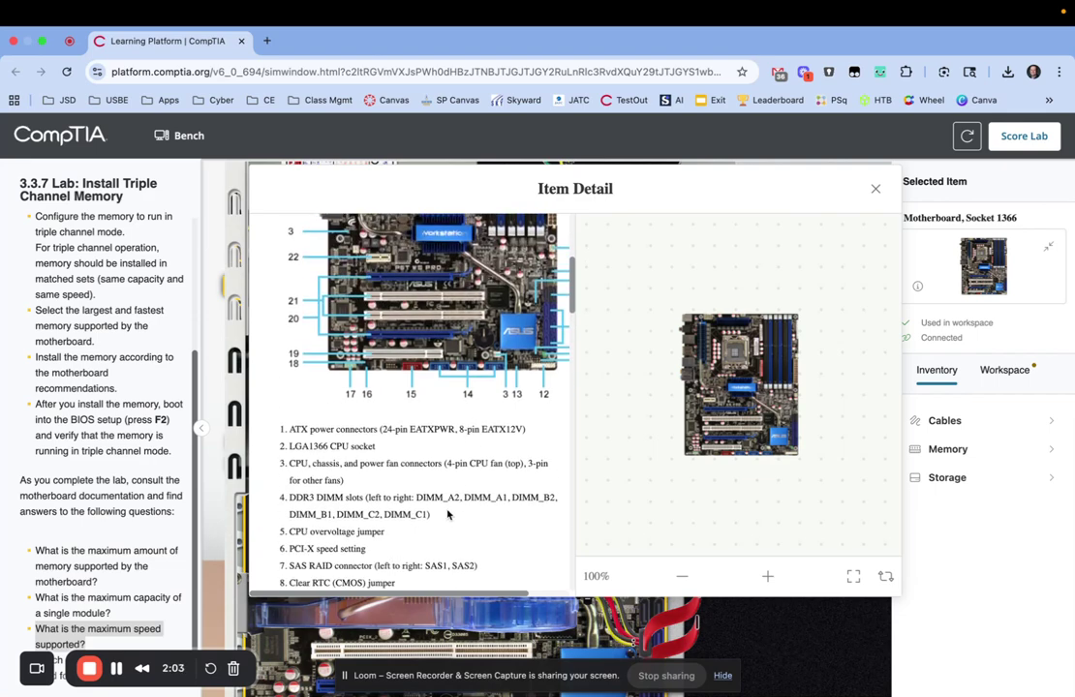
scroll(498, 422, "up", 2)
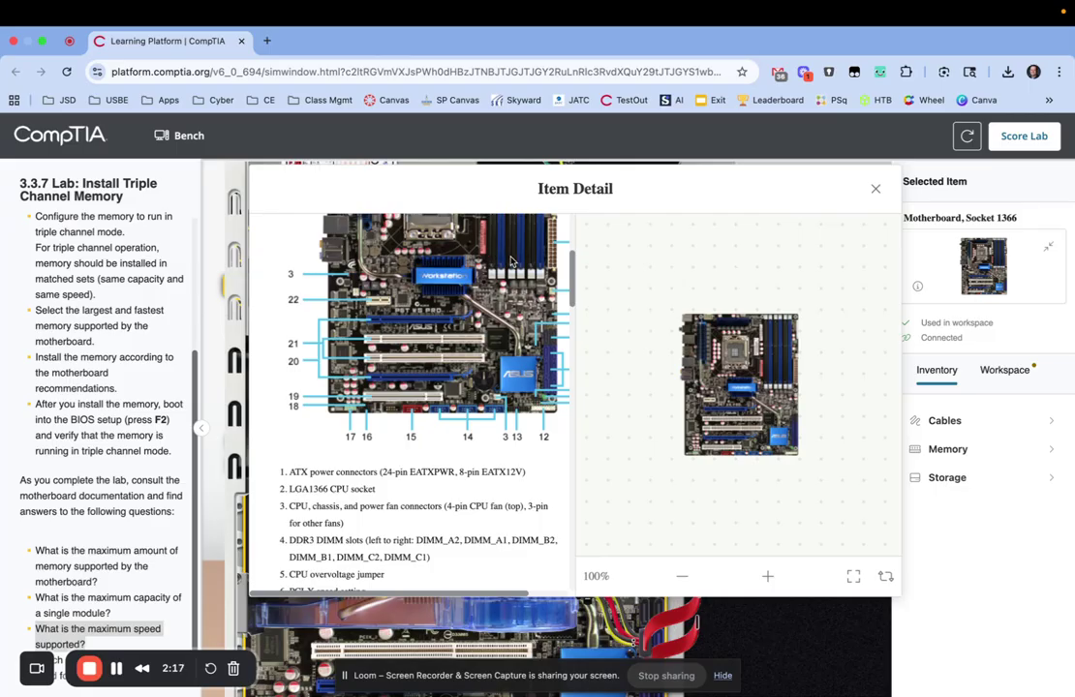
scroll(499, 494, "down", 2)
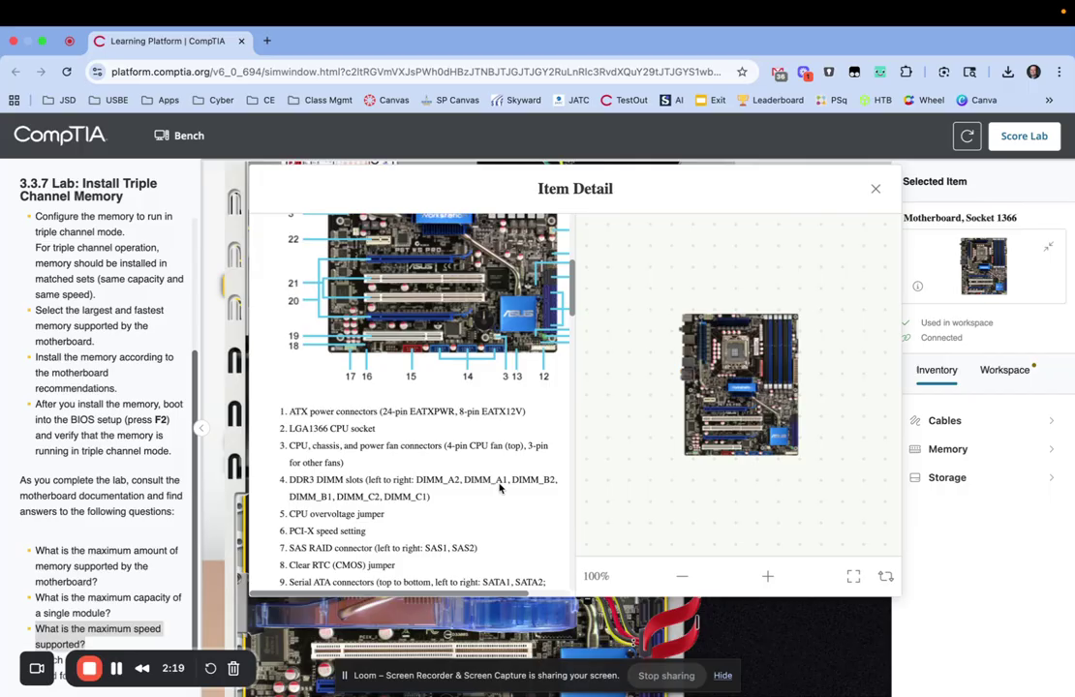
scroll(481, 509, "down", 1)
scroll(481, 508, "down", 3)
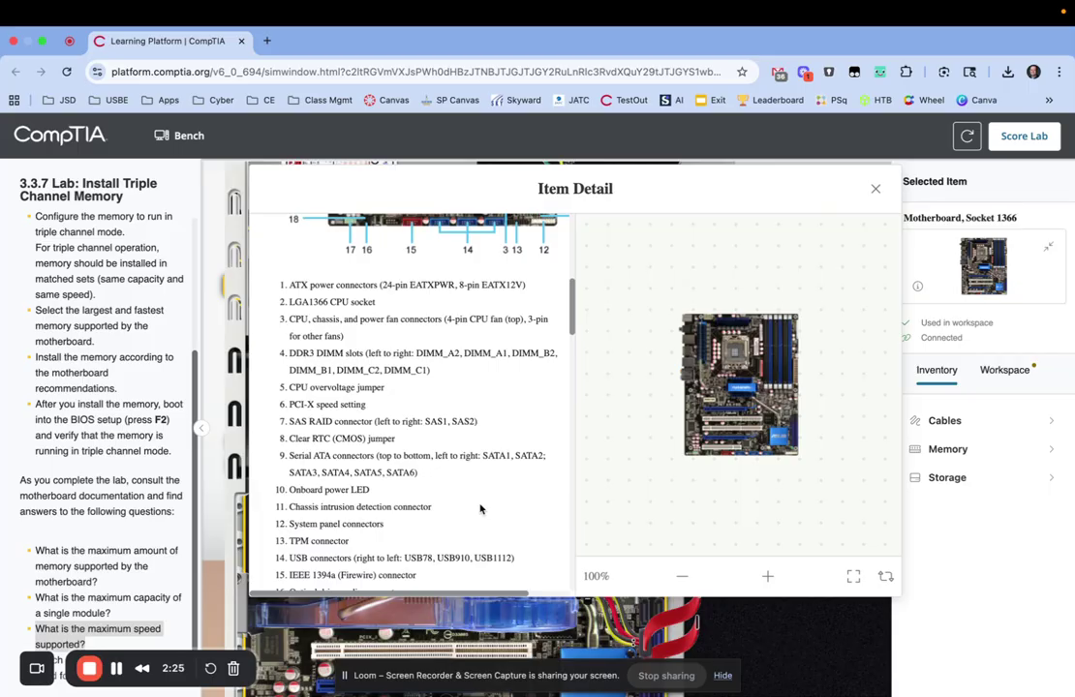
- Find the System Memory section of the motherboard documentation and check the recommended slots for three DIMMs in triple channel
scroll(480, 509, "down", 2)
scroll(480, 509, "down", 15)
scroll(480, 508, "down", 8)
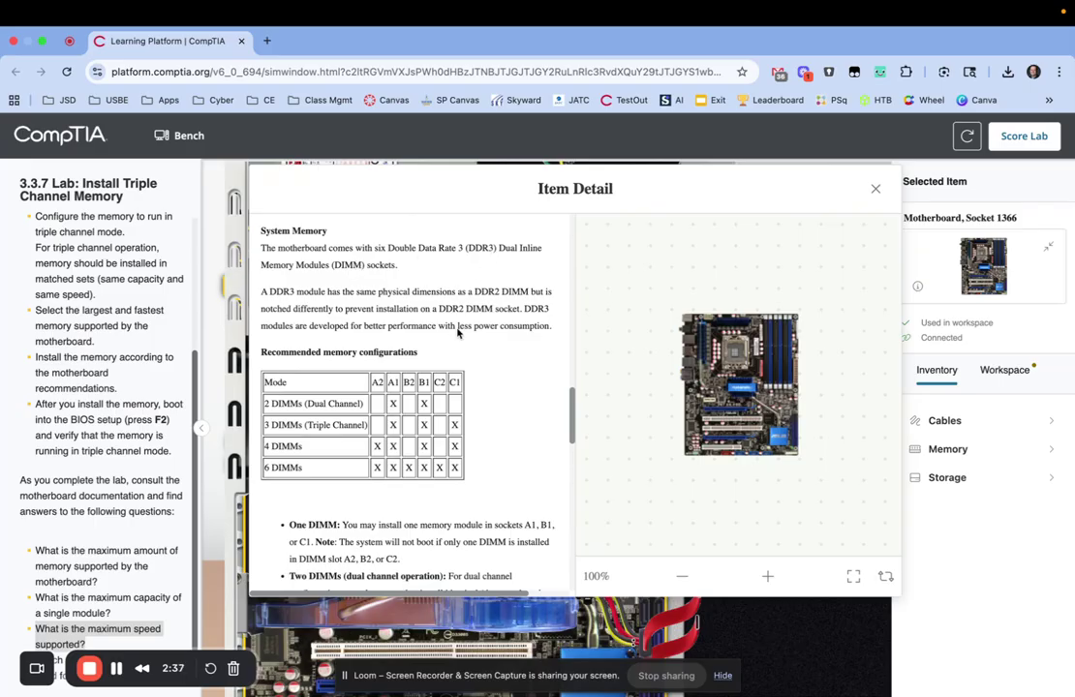
scroll(458, 334, "down", 1)
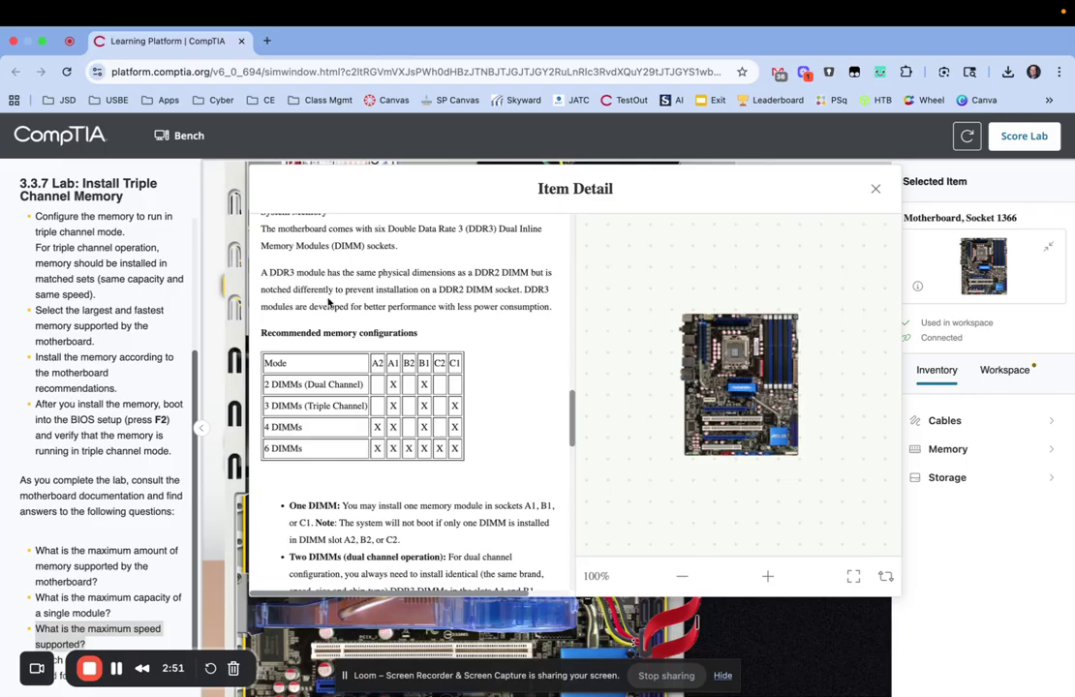
scroll(484, 438, "down", 2)
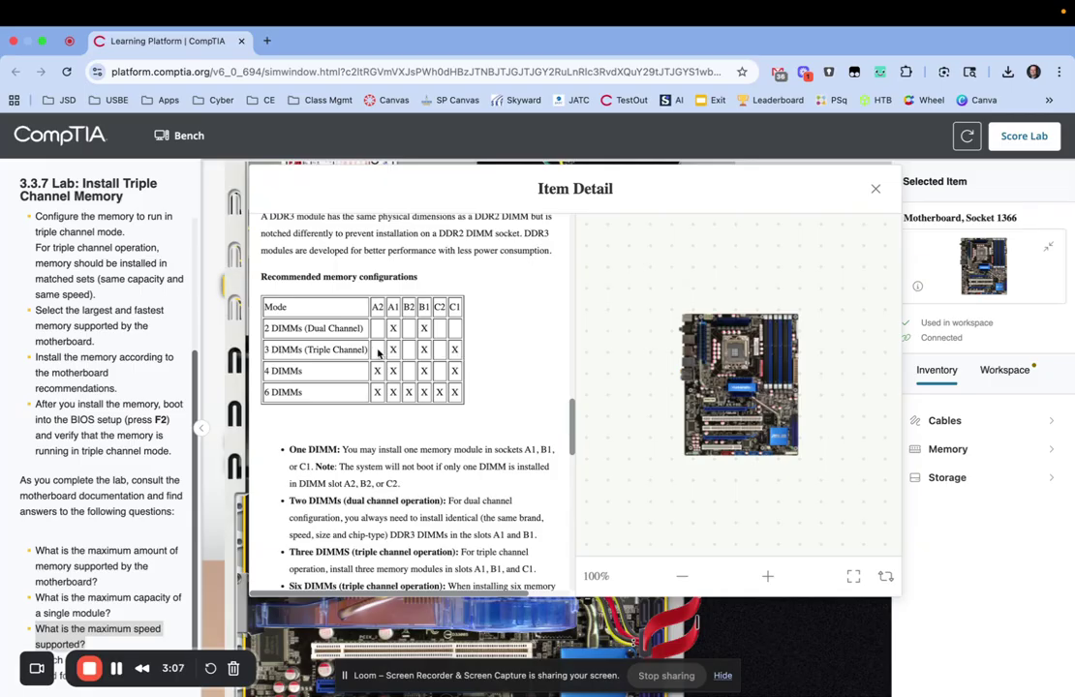
scroll(426, 436, "down", 3)
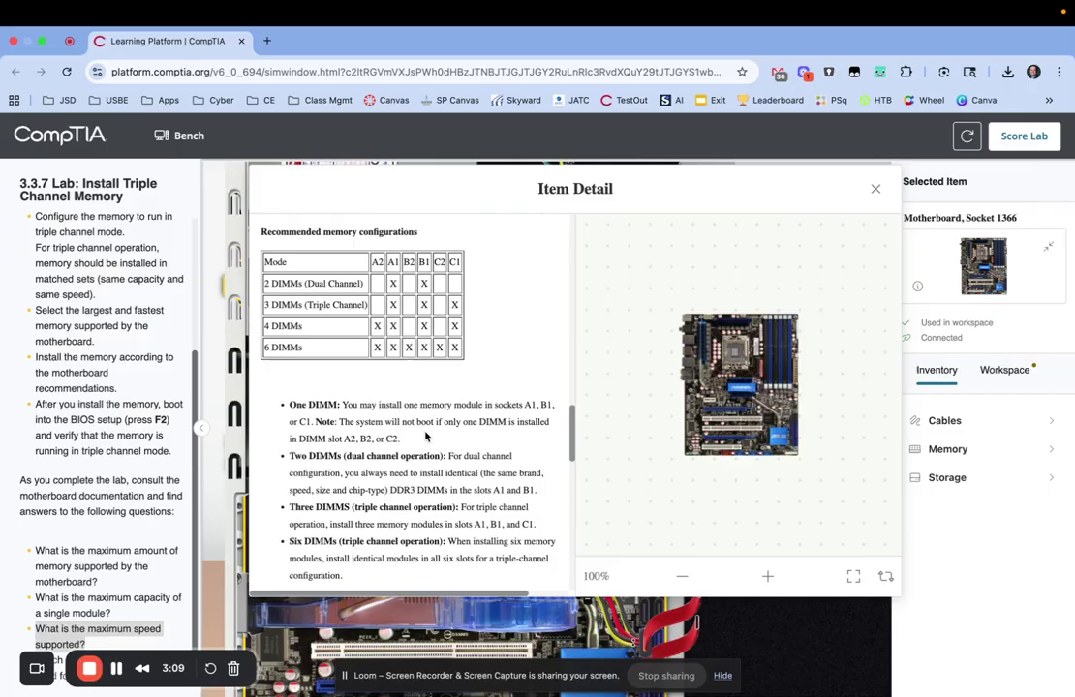
- Check the motherboard documentation for the supported module capacities and maximum memory speed, and close the item details
scroll(427, 435, "down", 2)
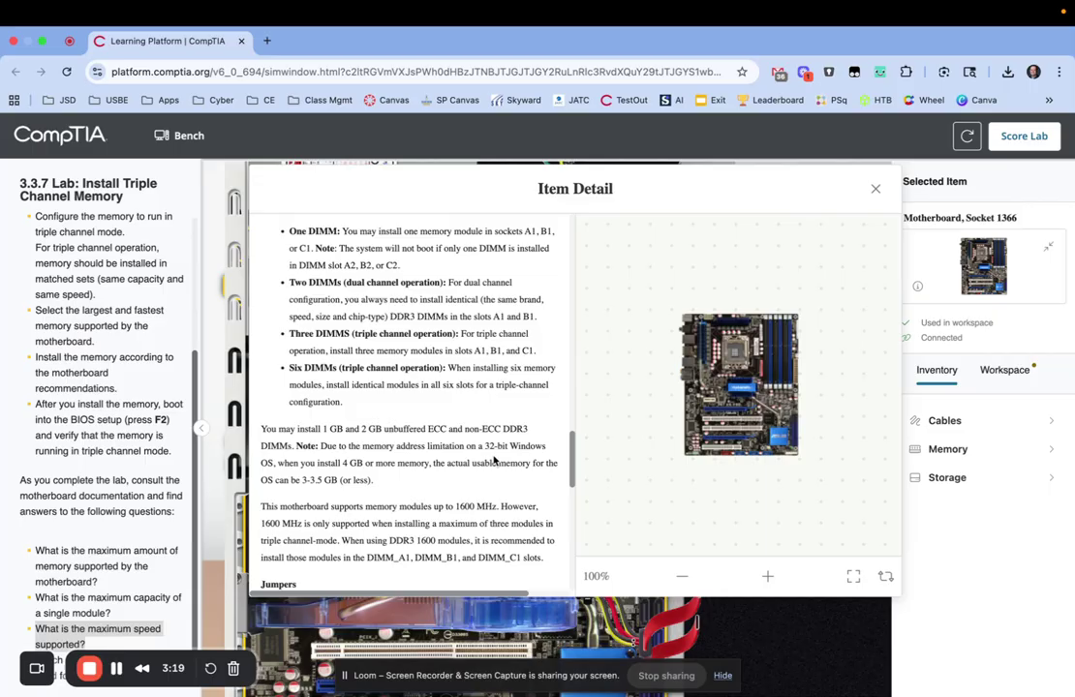
scroll(494, 461, "down", 3)
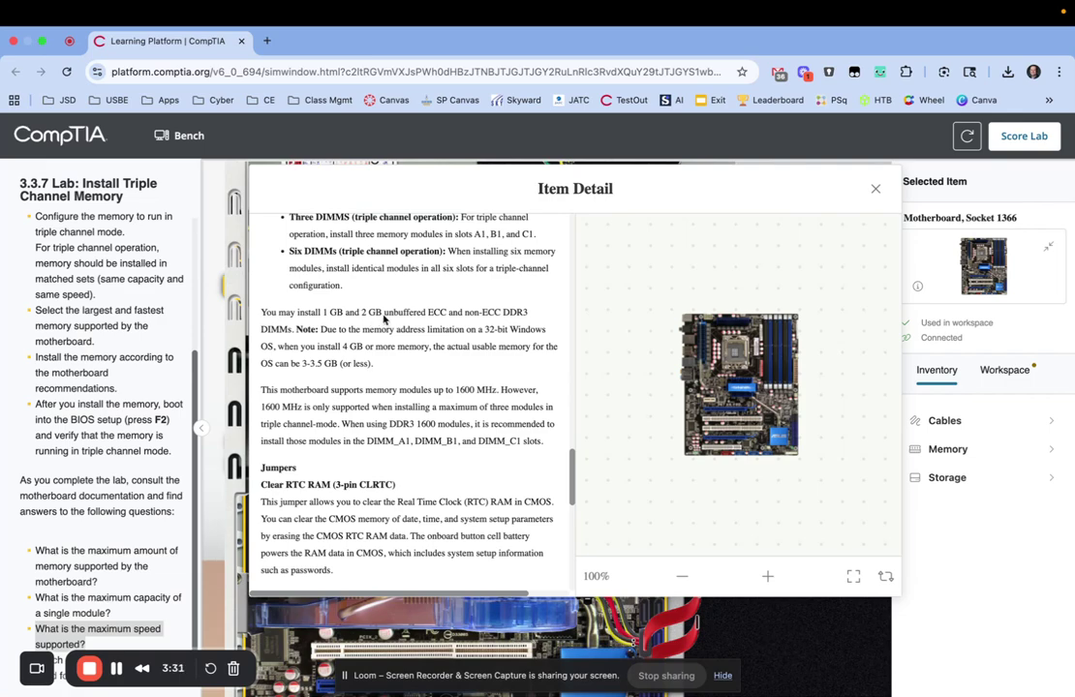
scroll(403, 383, "down", 2)
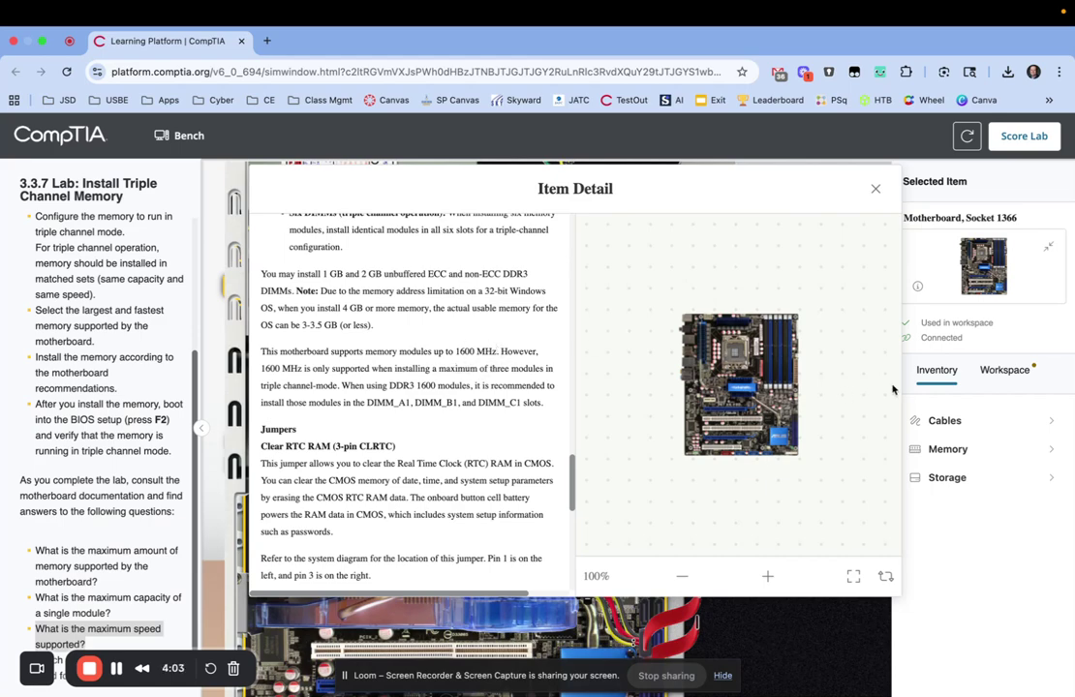
left_click(875, 189)
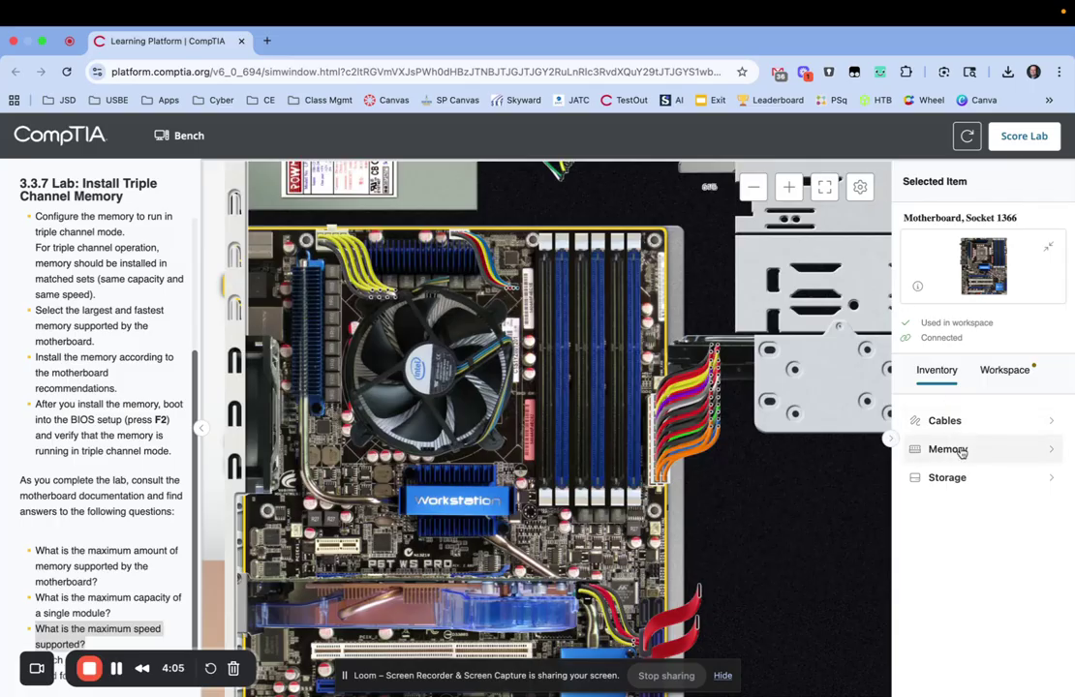
- Look through the memory inventory and compare capacities and speeds to find three matched DDR3 2 GB 1600 modules
left_click(958, 450)
scroll(1047, 562, "down", 5)
scroll(1047, 562, "down", 5)
scroll(1047, 561, "down", 3)
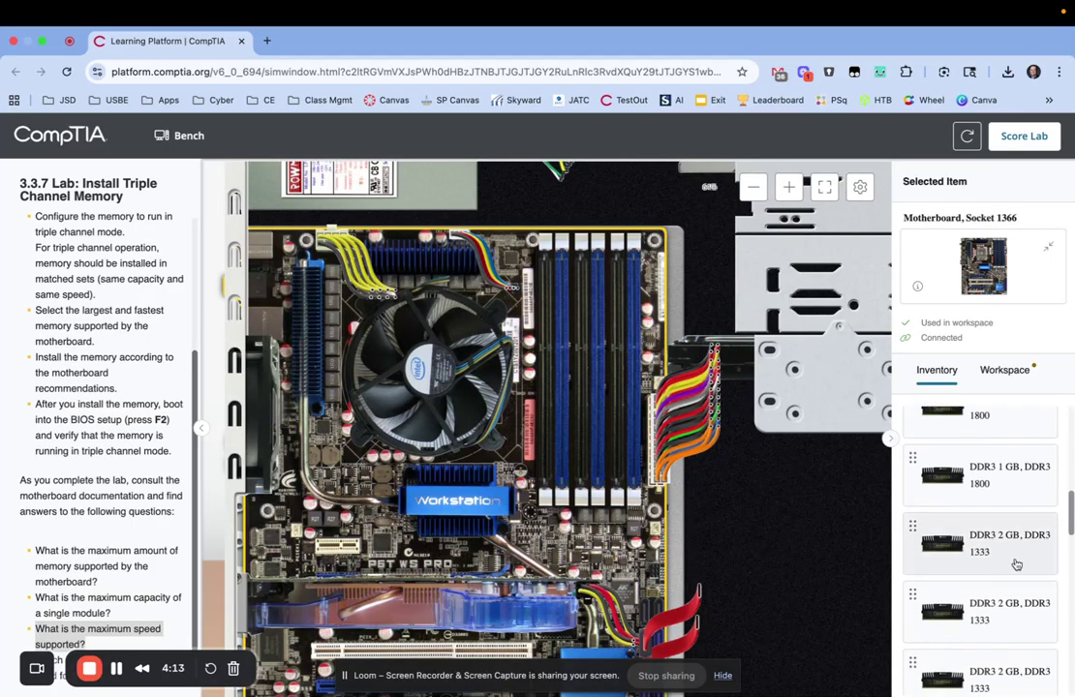
scroll(1015, 566, "down", 3)
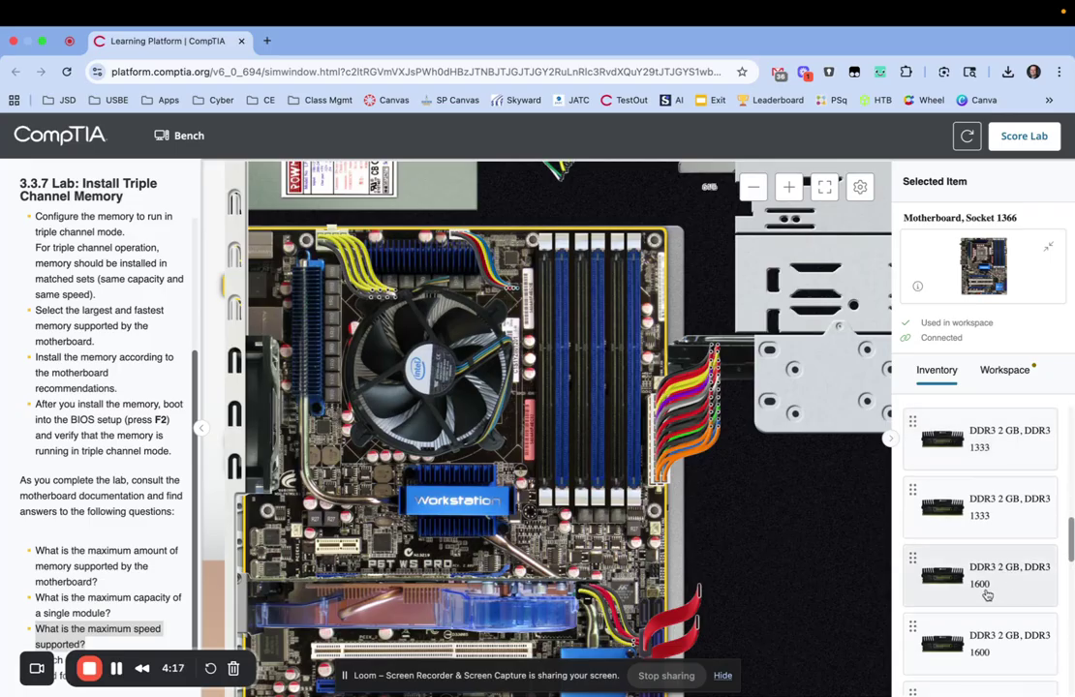
scroll(986, 595, "down", 2)
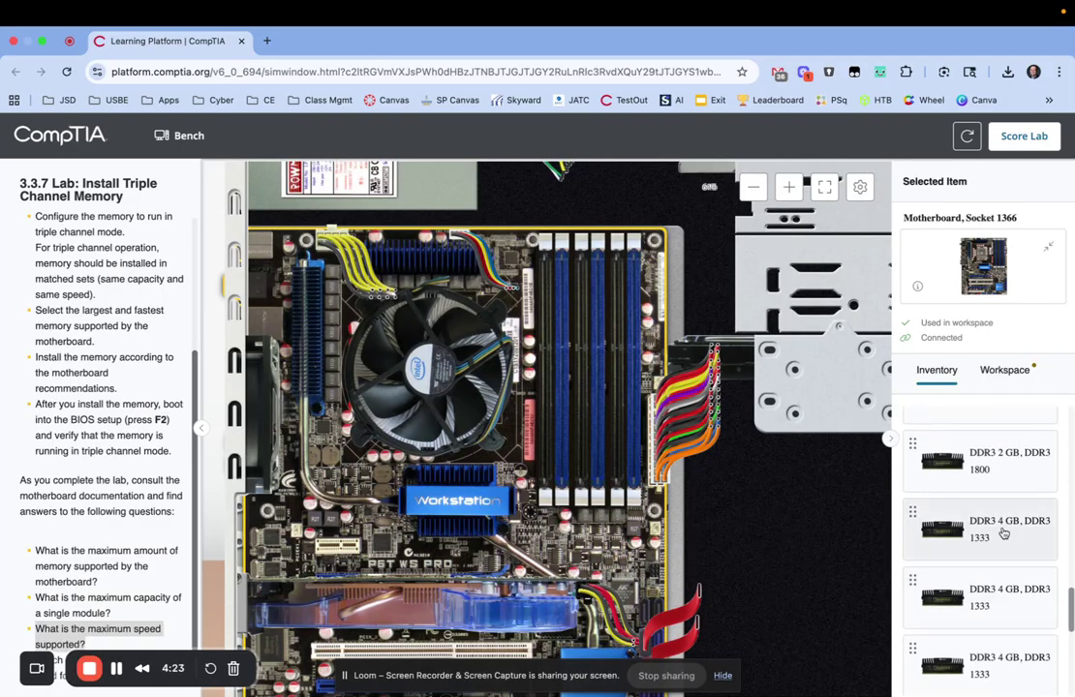
scroll(1016, 614, "down", 2)
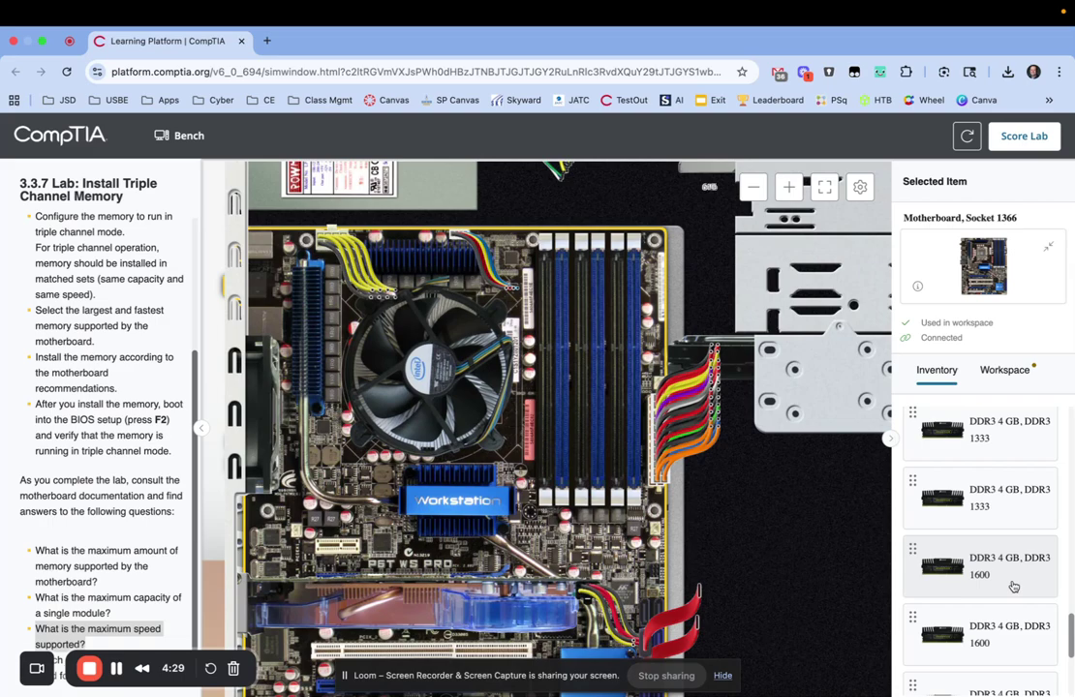
scroll(1013, 587, "down", 4)
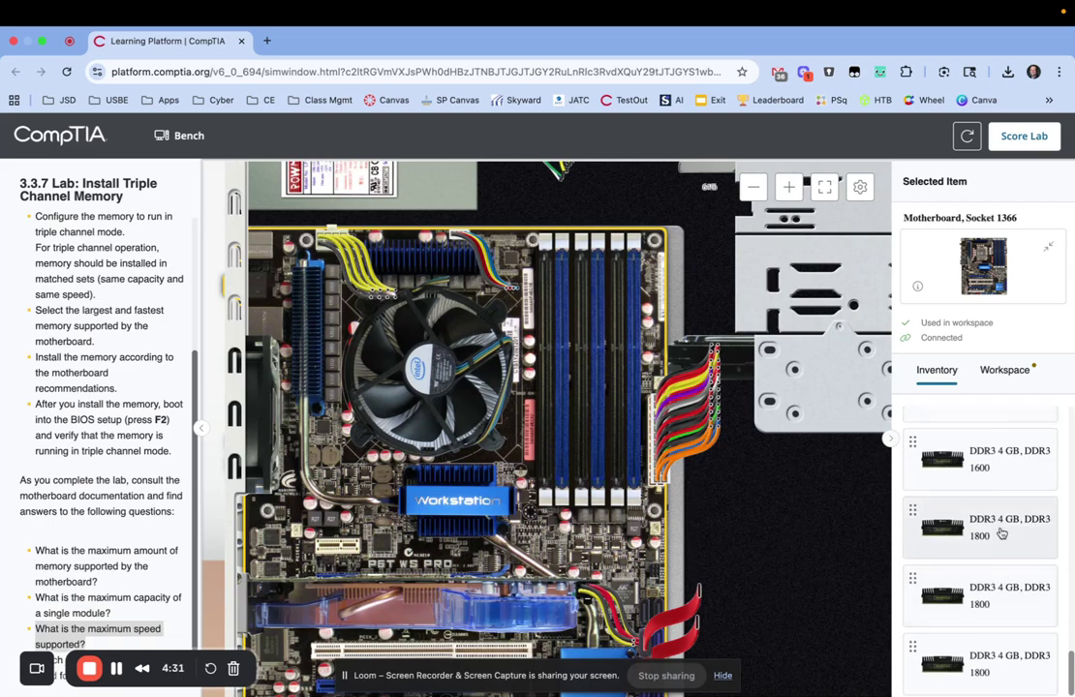
scroll(978, 548, "up", 3)
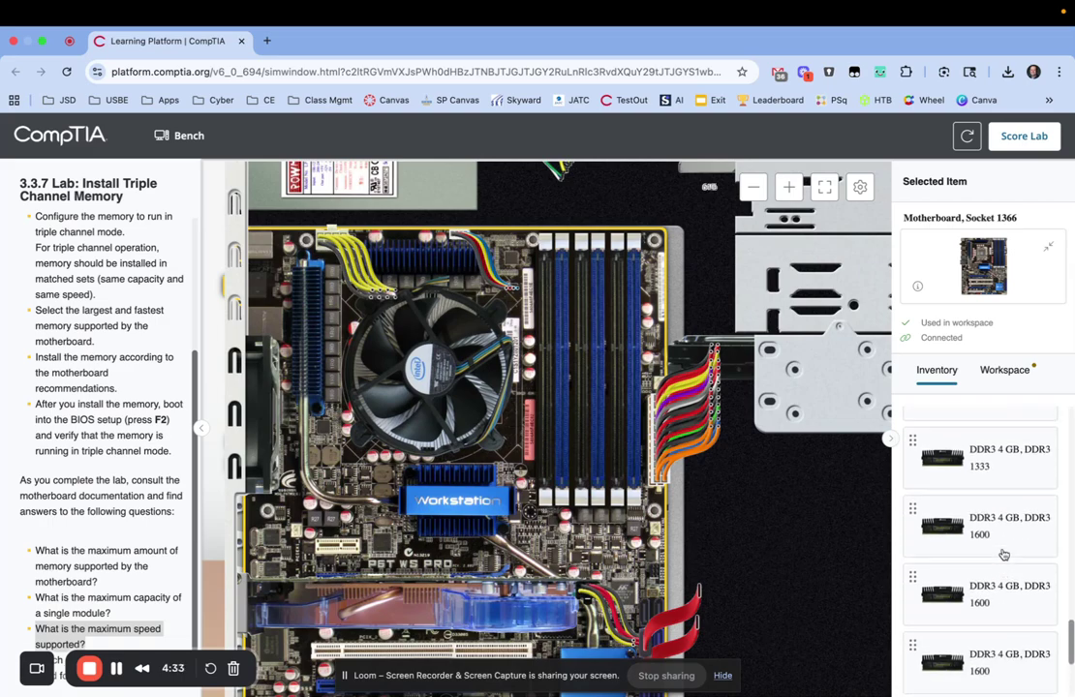
scroll(1003, 554, "up", 5)
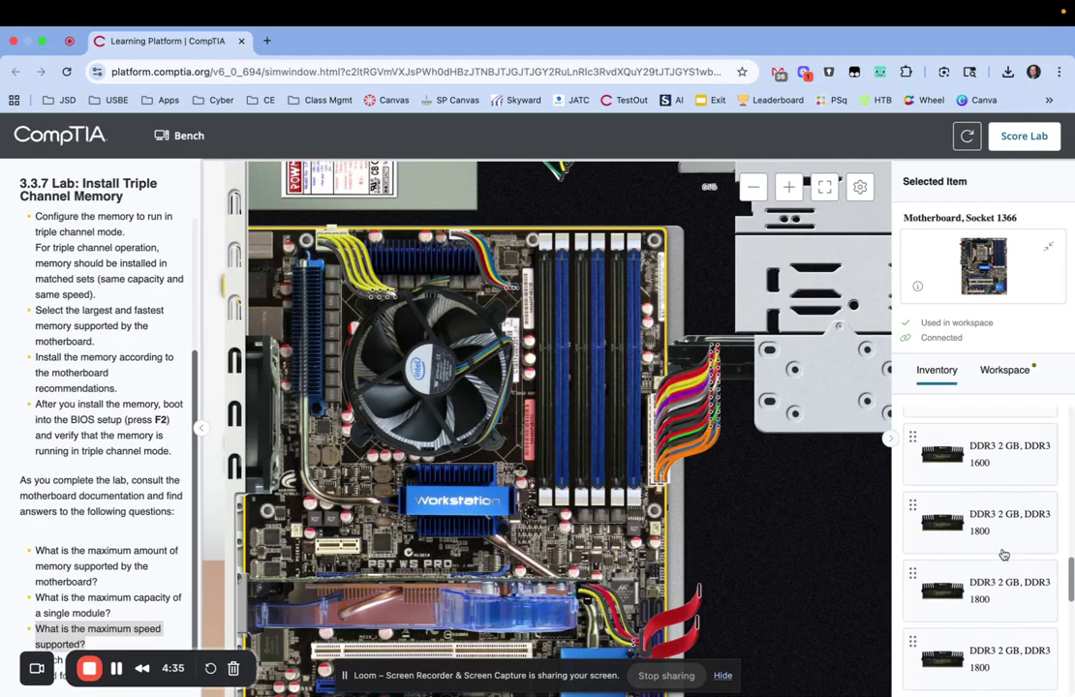
scroll(1004, 554, "up", 2)
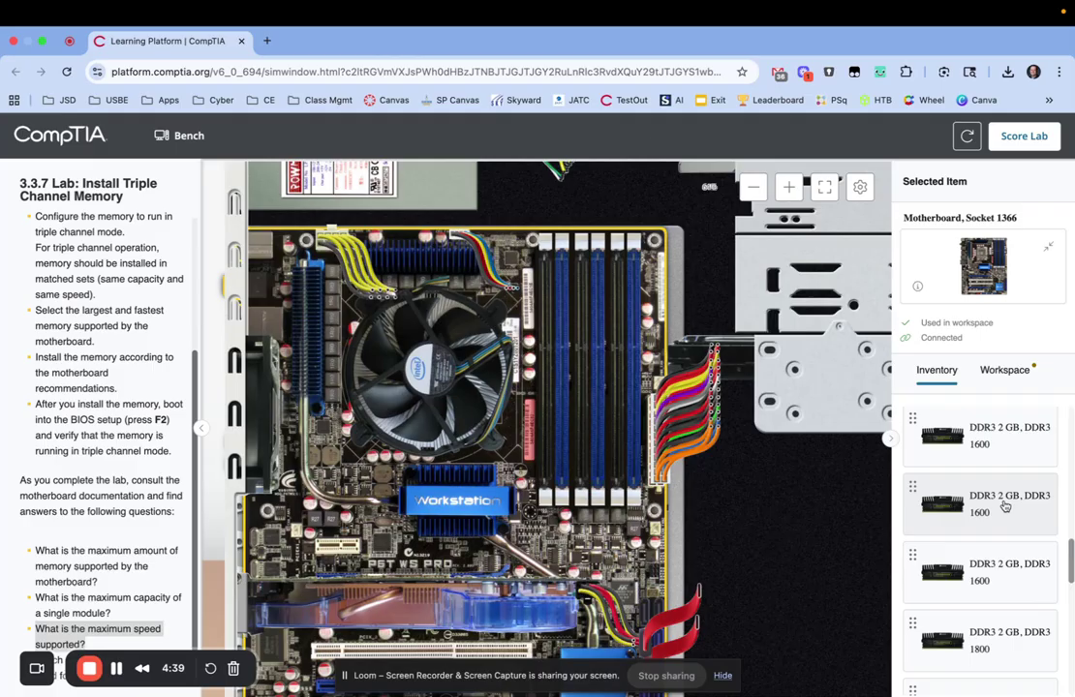
scroll(1004, 508, "up", 1)
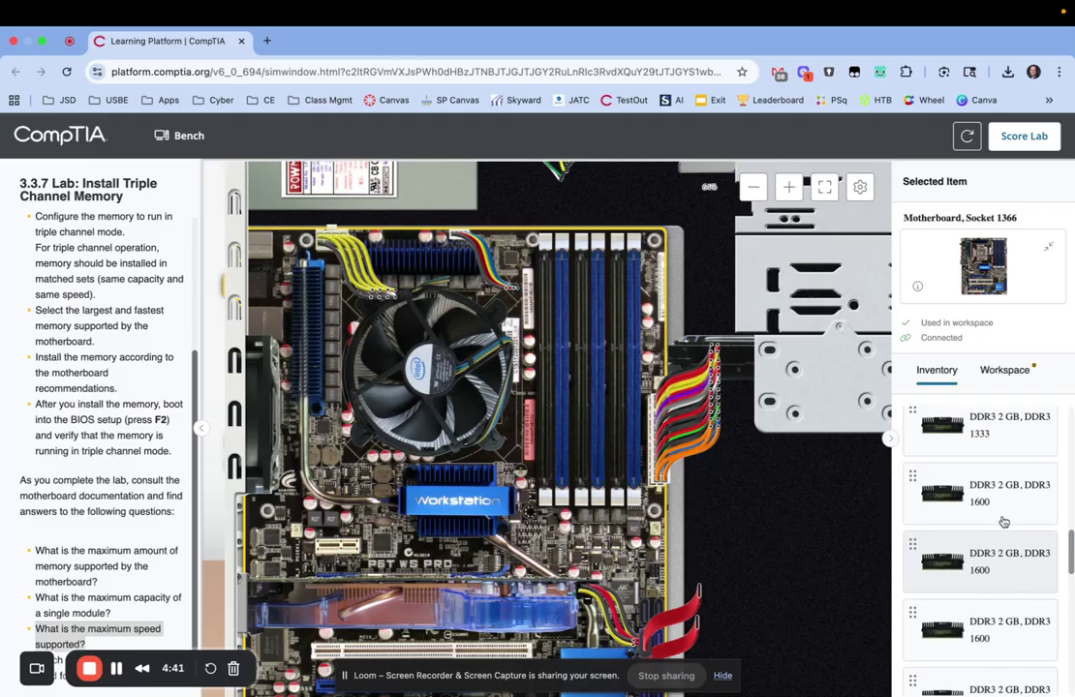
- Install three DDR3 2 GB 1600 modules in the motherboard's blue DIMM slots A1, B1, and C1
left_click_drag(999, 504, 570, 455)
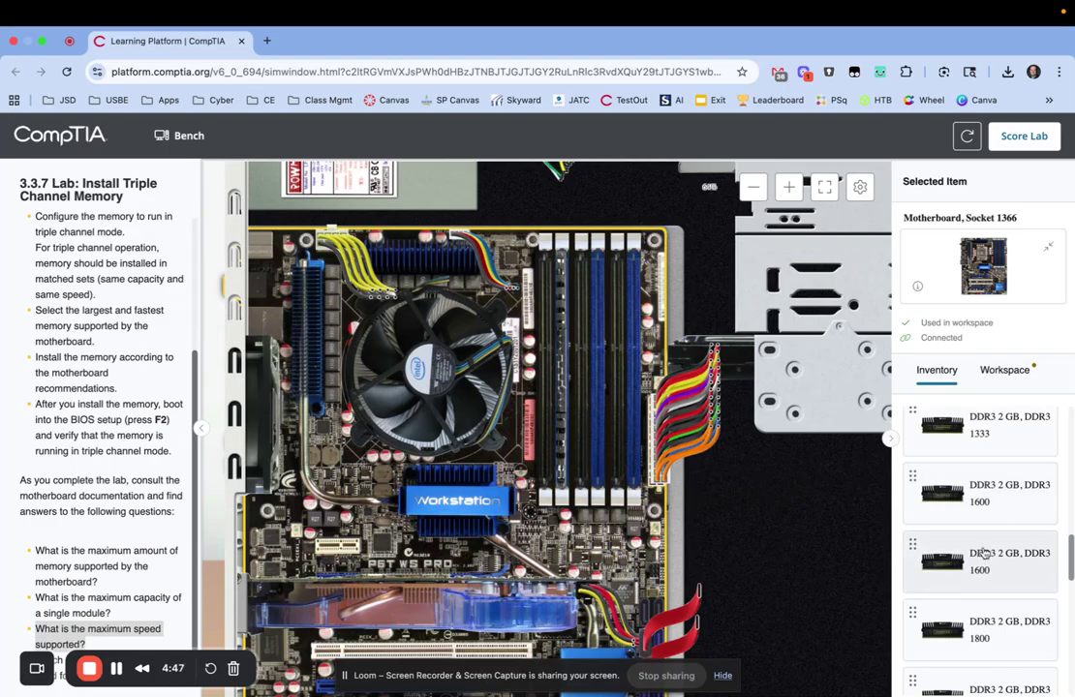
left_click_drag(979, 499, 595, 441)
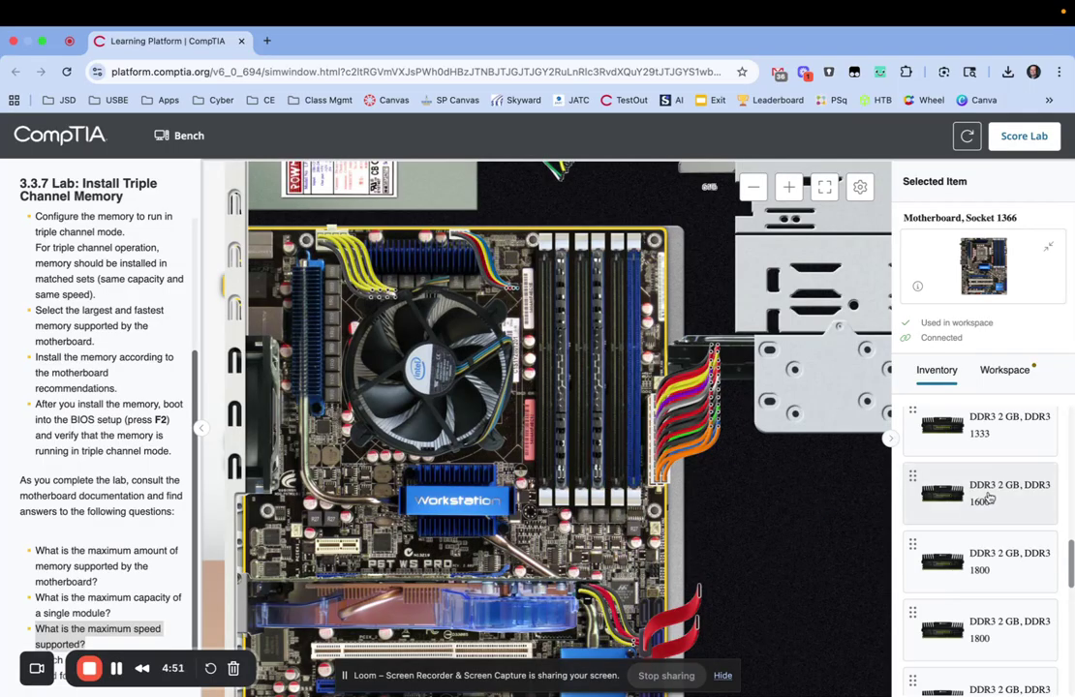
left_click_drag(988, 498, 669, 444)
- Switch the system case to its front view and boot the computer into BIOS setup to check the memory channel mode
scroll(780, 516, "up", 5)
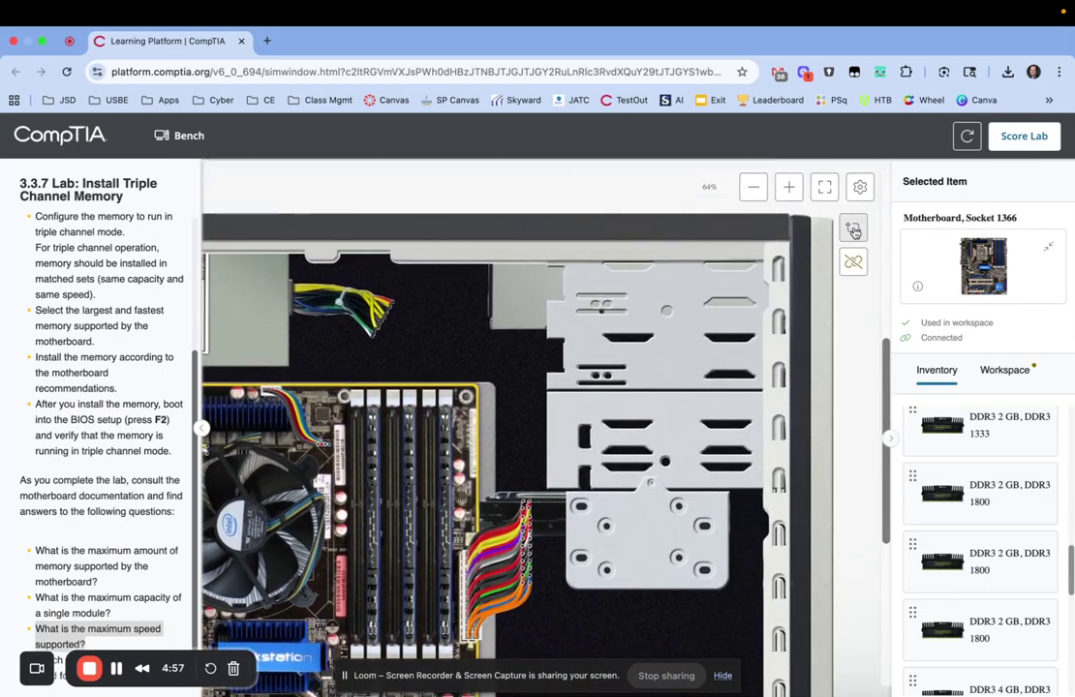
left_click(853, 227)
left_click(782, 263)
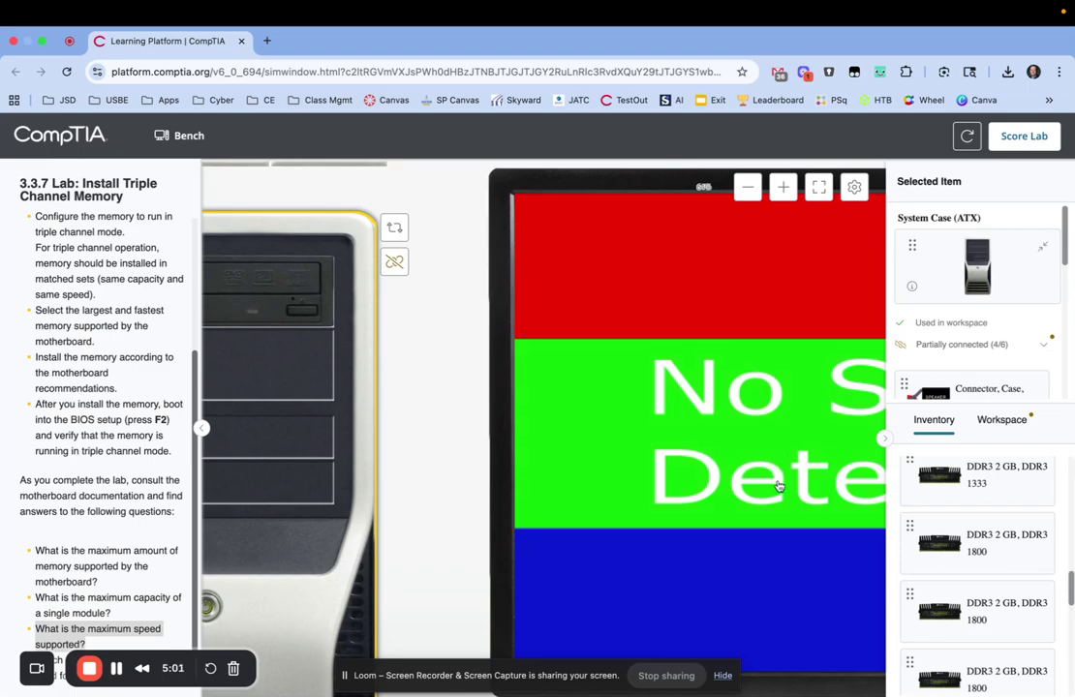
scroll(780, 488, "down", 3)
scroll(439, 569, "left", 3)
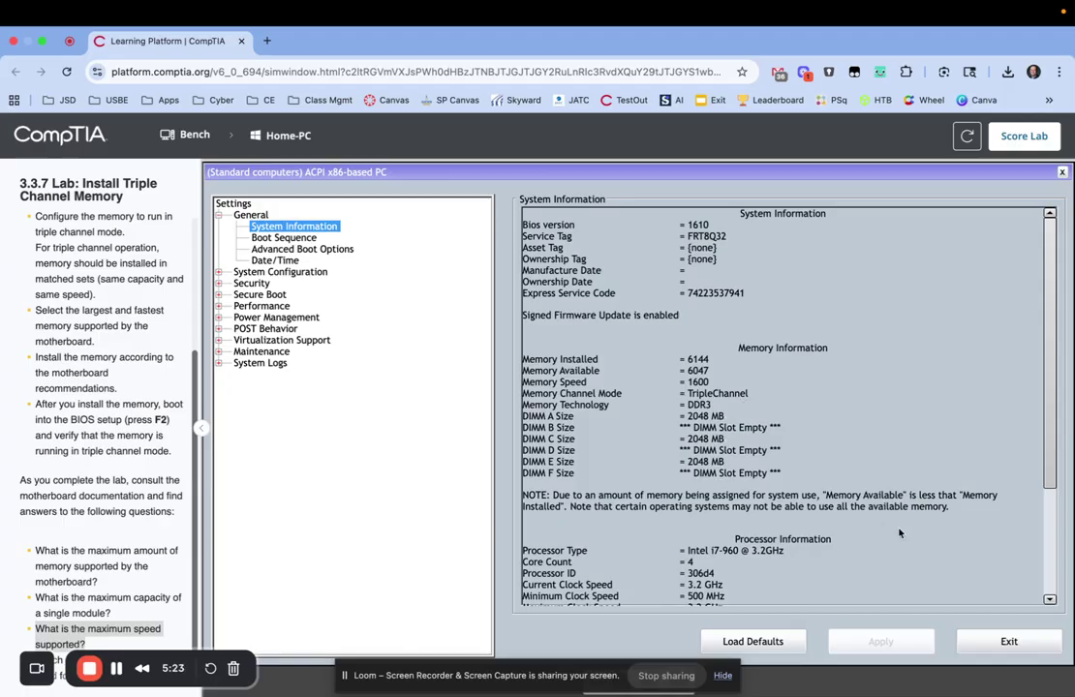
- Submit the lab for scoring and confirm the submission
left_click(1024, 136)
left_click(655, 461)
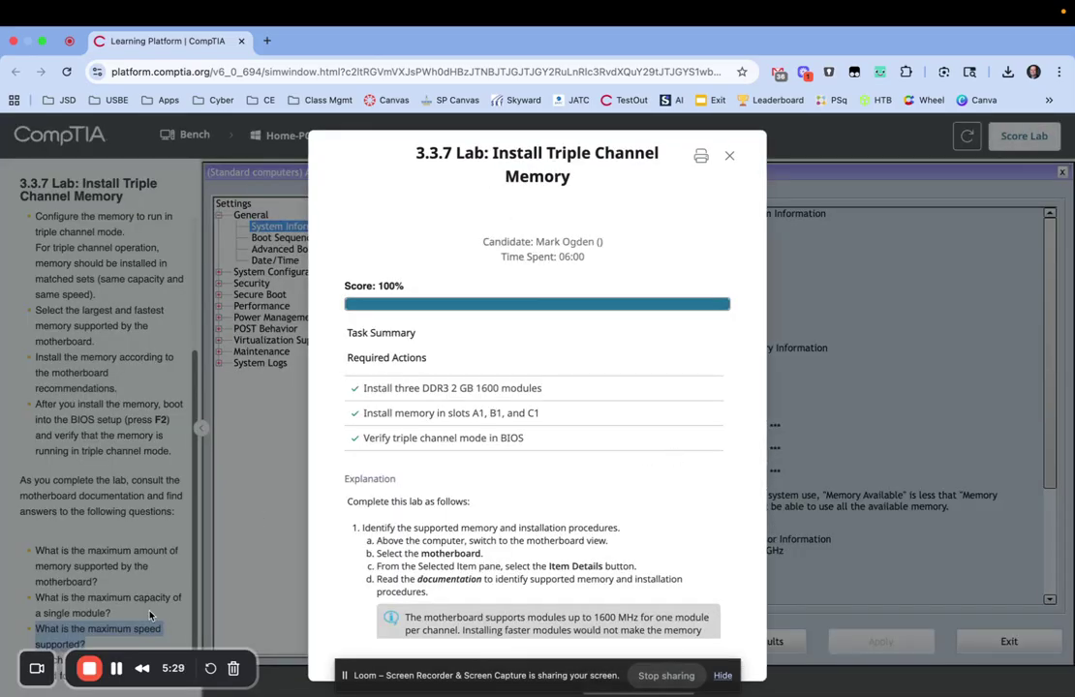